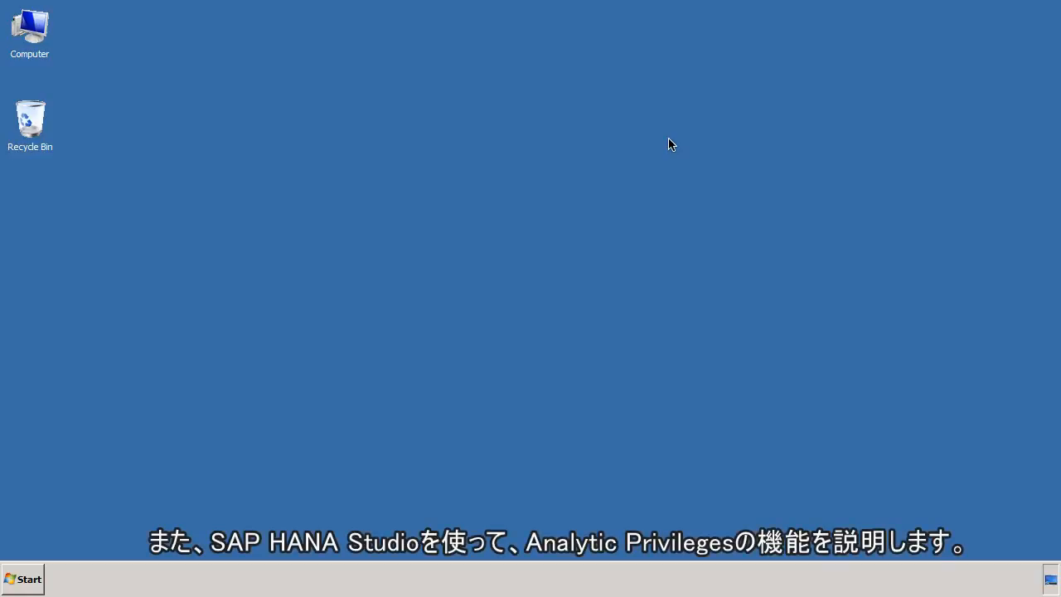
# Step: Launch SAP HANA Studio and dismiss the service.sap.com login request
pyautogui.click(23, 580)
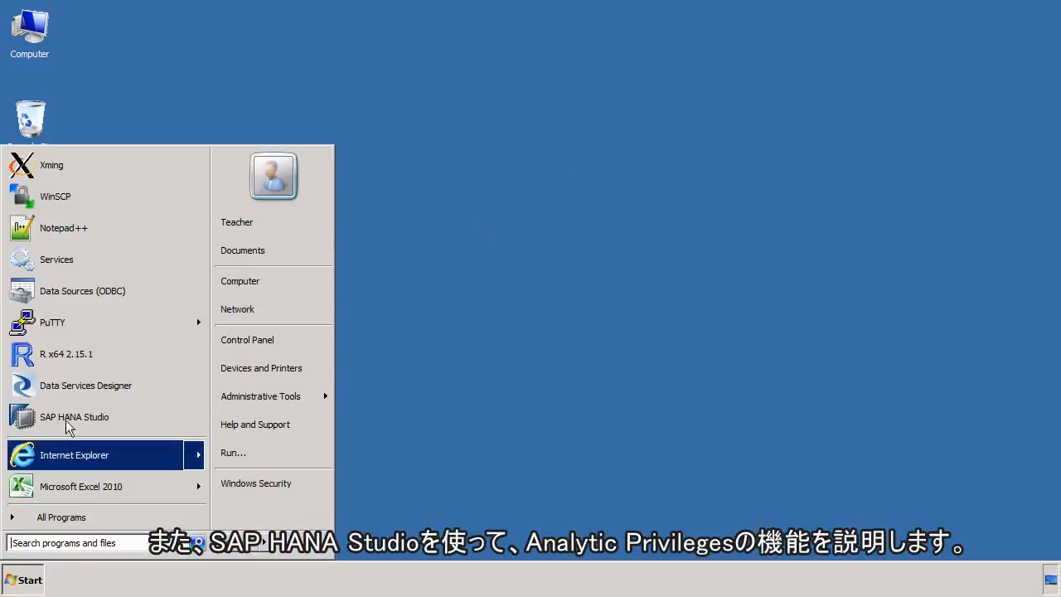
pyautogui.click(68, 424)
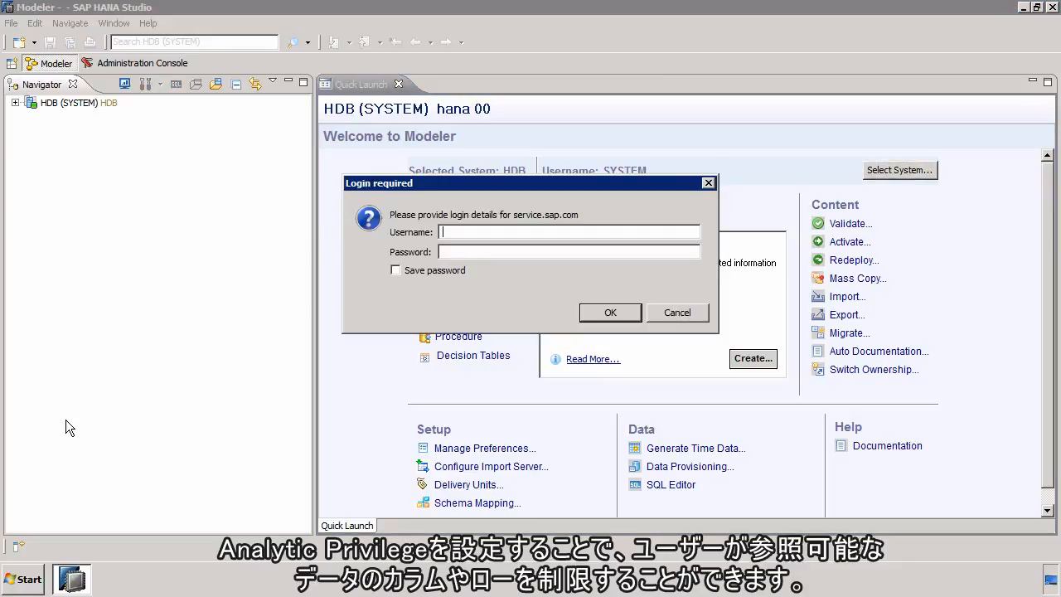
pyautogui.click(672, 314)
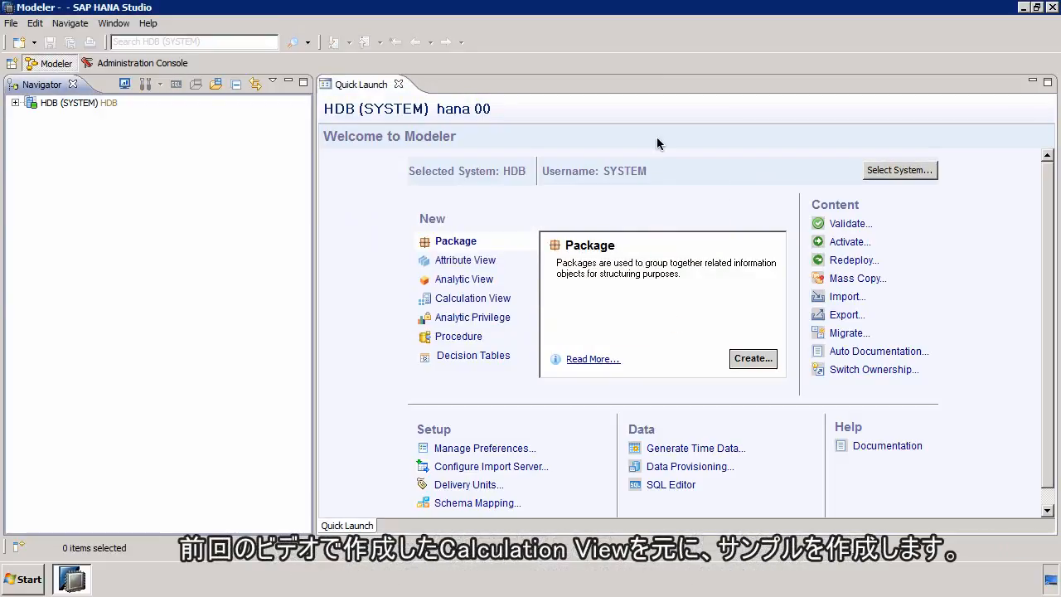
# Step: Open a data preview of the calculation view STS_CALC_GRAPH_VIEW in the sts content package
pyautogui.click(15, 103)
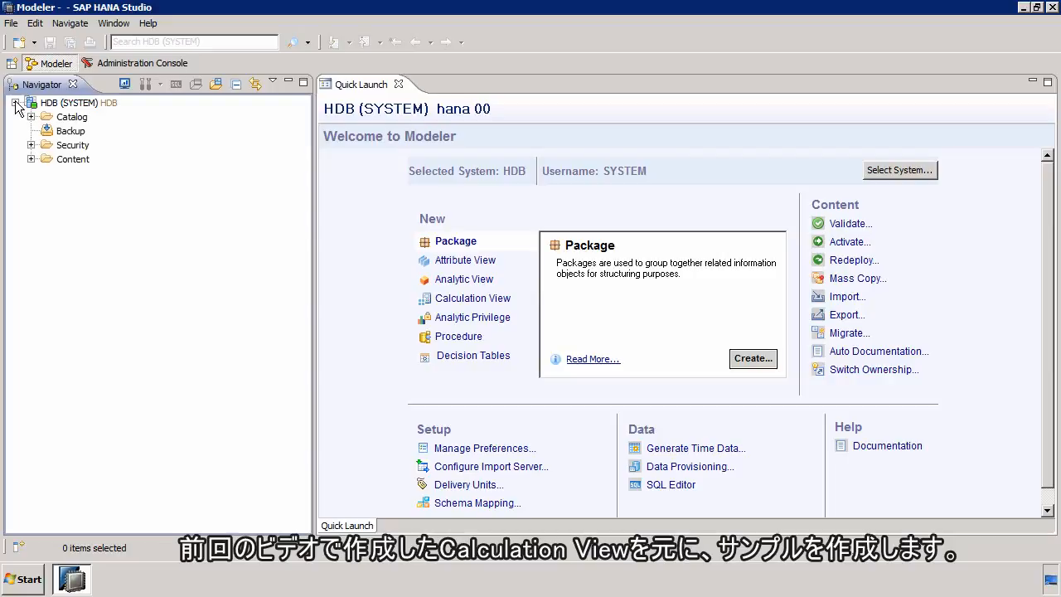
pyautogui.click(31, 159)
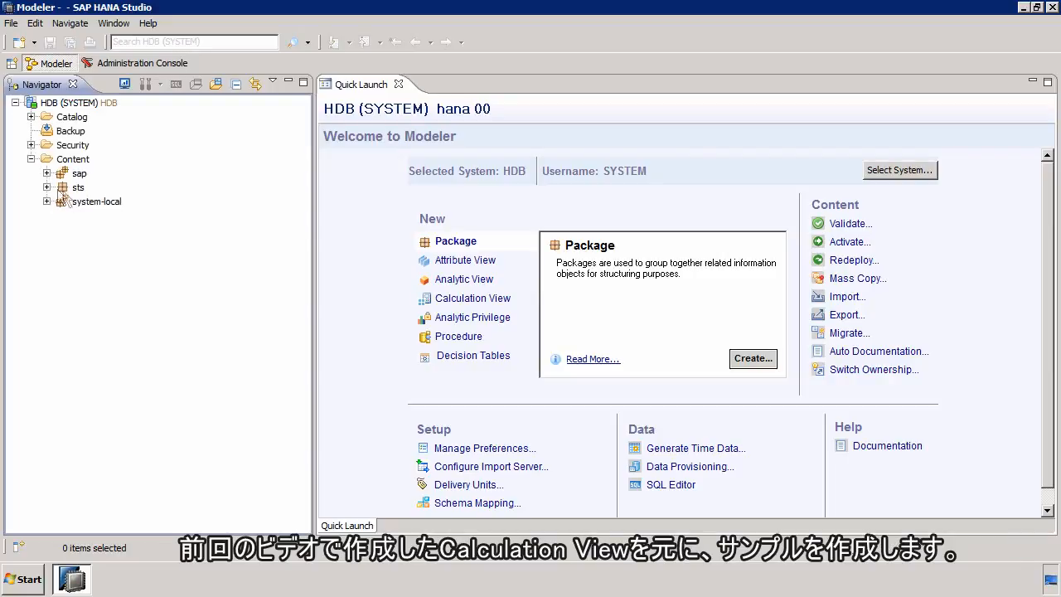
pyautogui.click(46, 187)
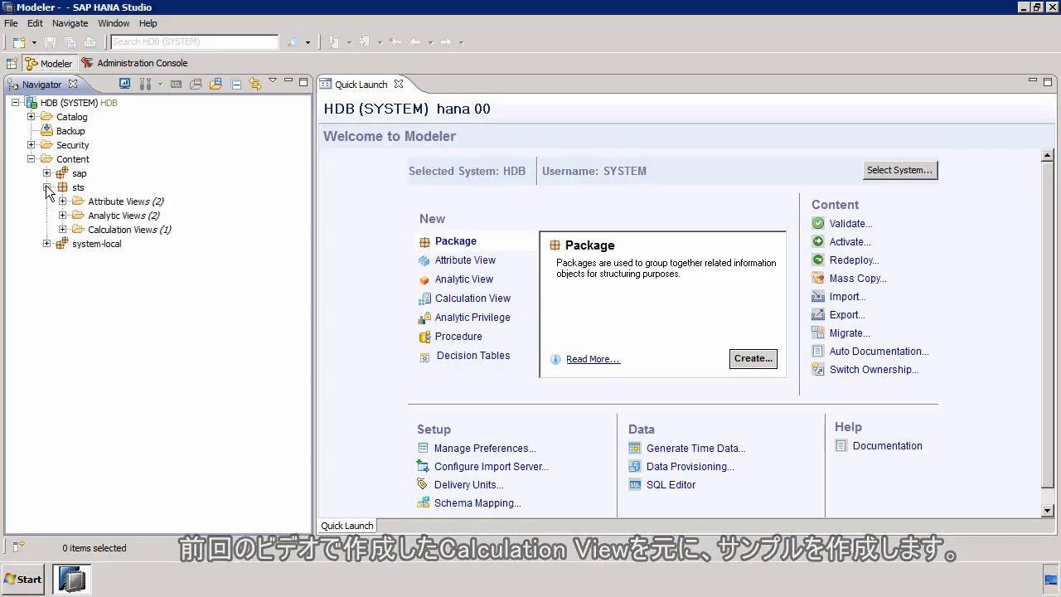
pyautogui.click(62, 229)
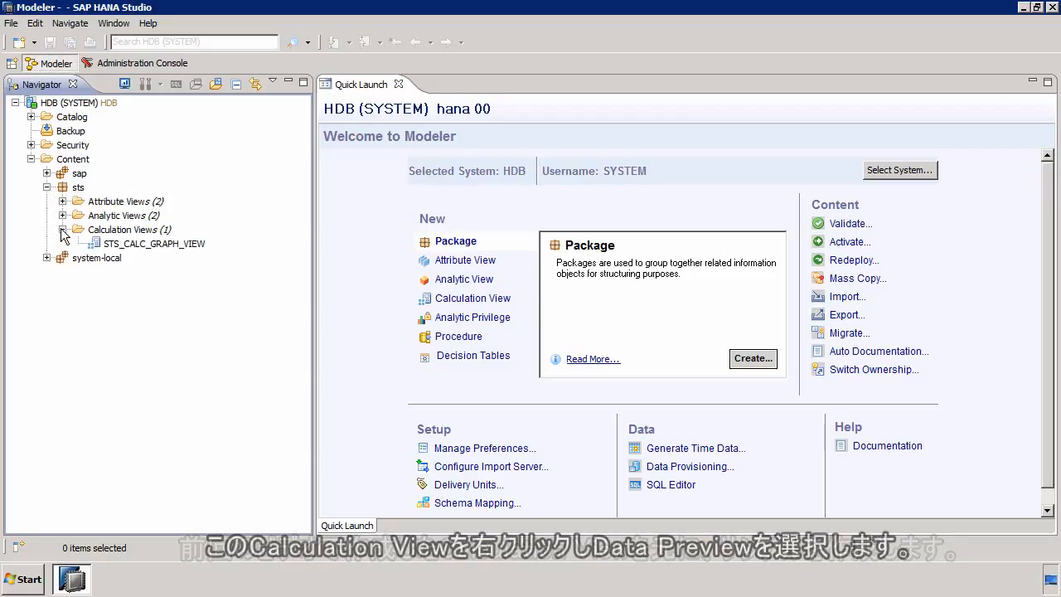
pyautogui.rightClick(161, 244)
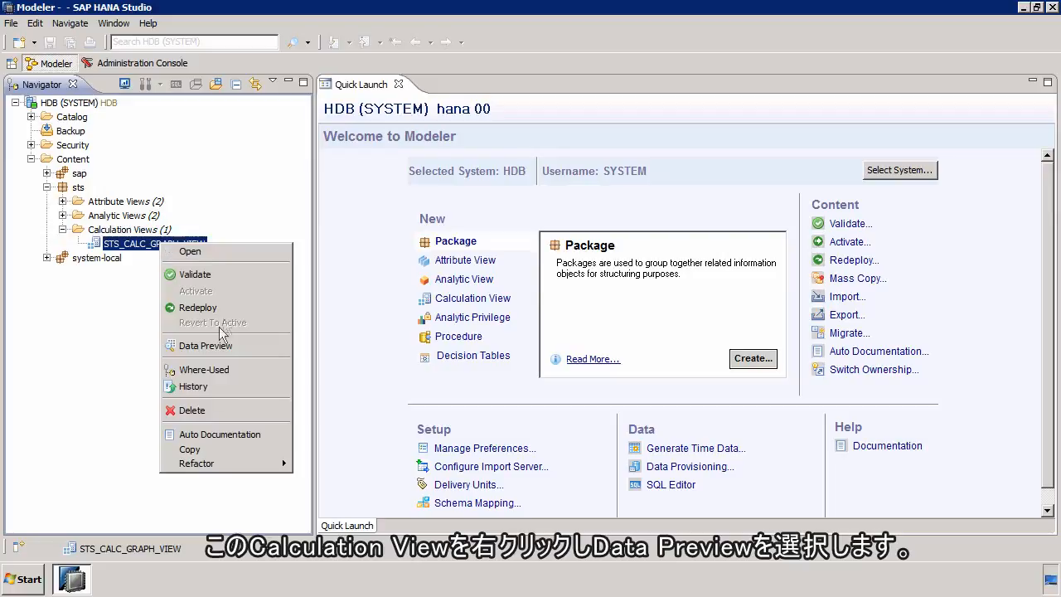
pyautogui.click(213, 345)
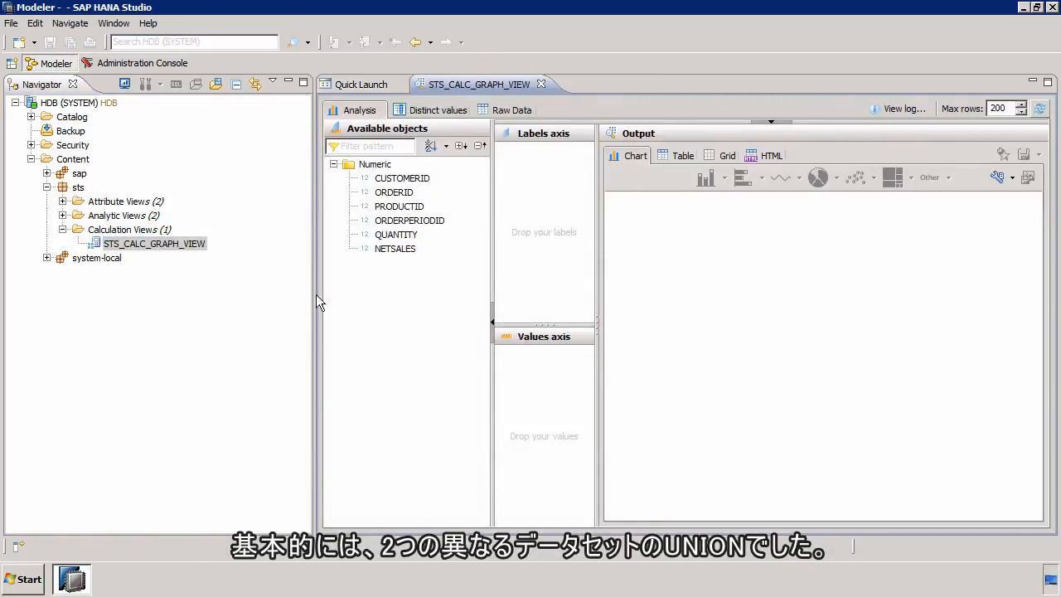
# Step: Examine the preview's raw data sorted by ORDERID in ascending and descending order, and close the preview
pyautogui.click(504, 106)
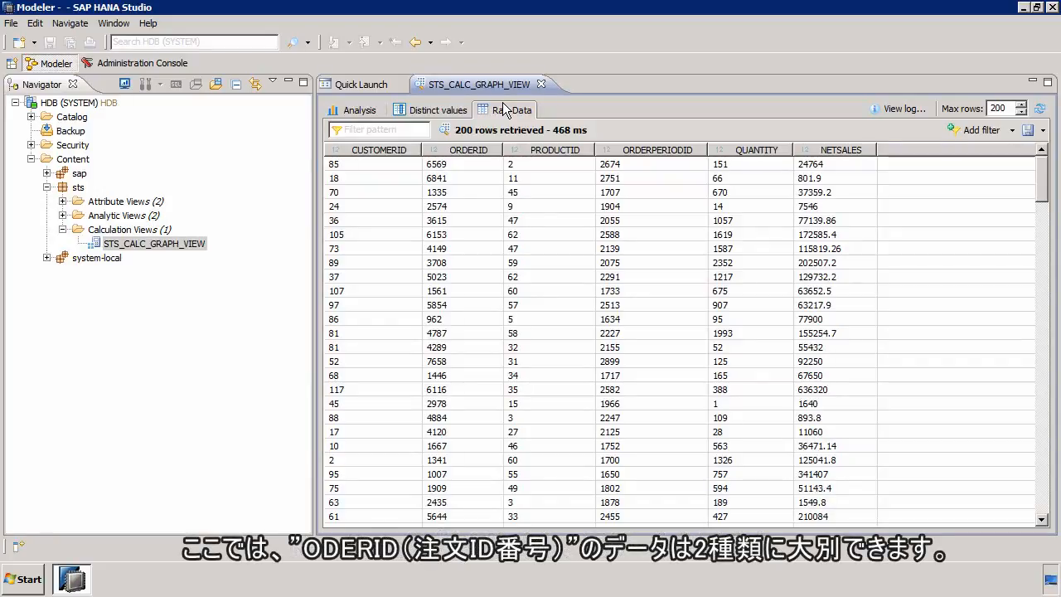
pyautogui.click(478, 151)
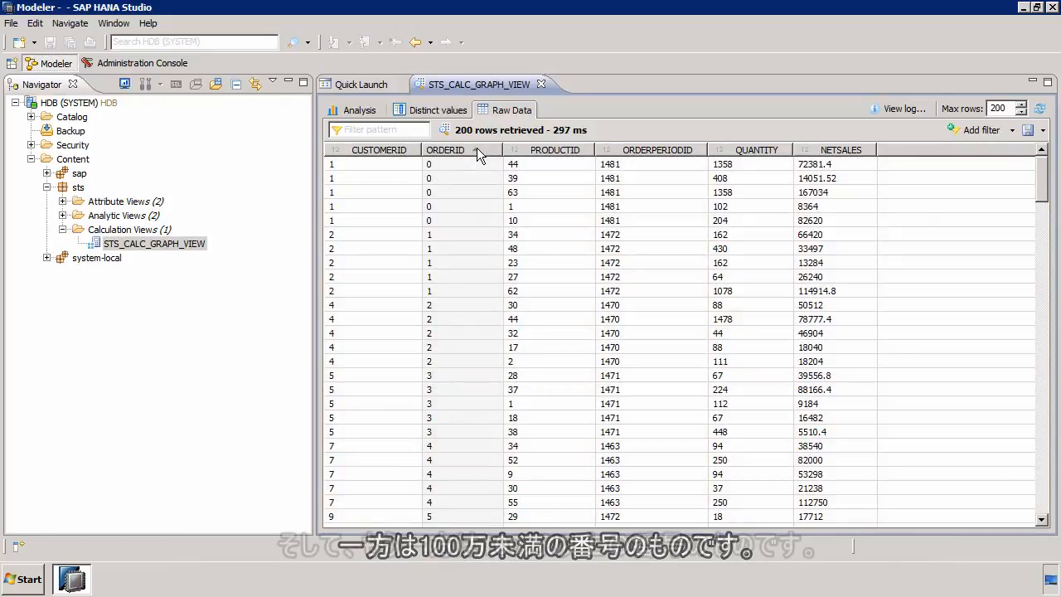
pyautogui.click(476, 149)
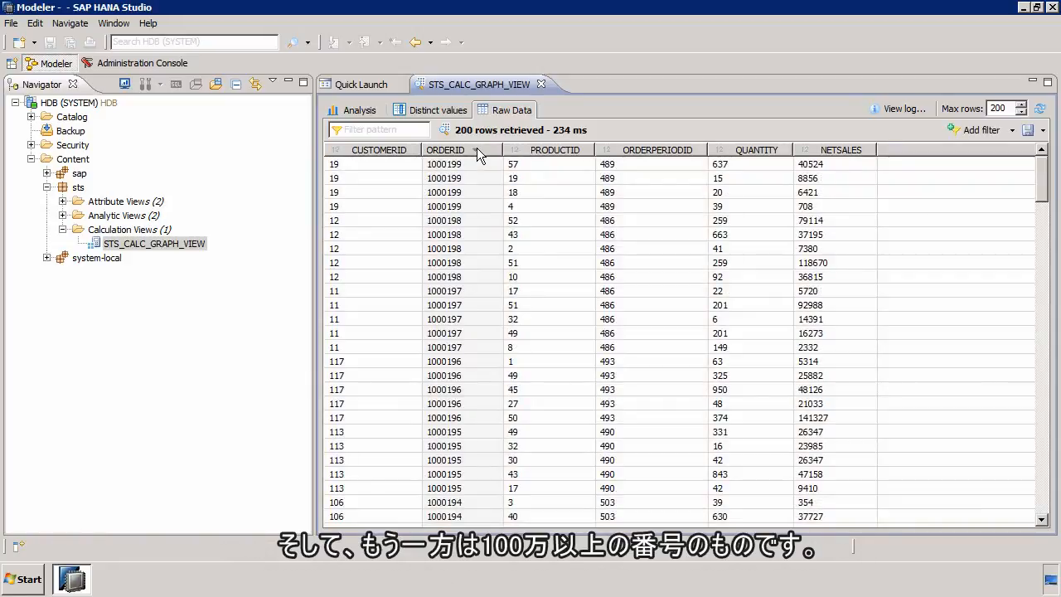
pyautogui.click(477, 150)
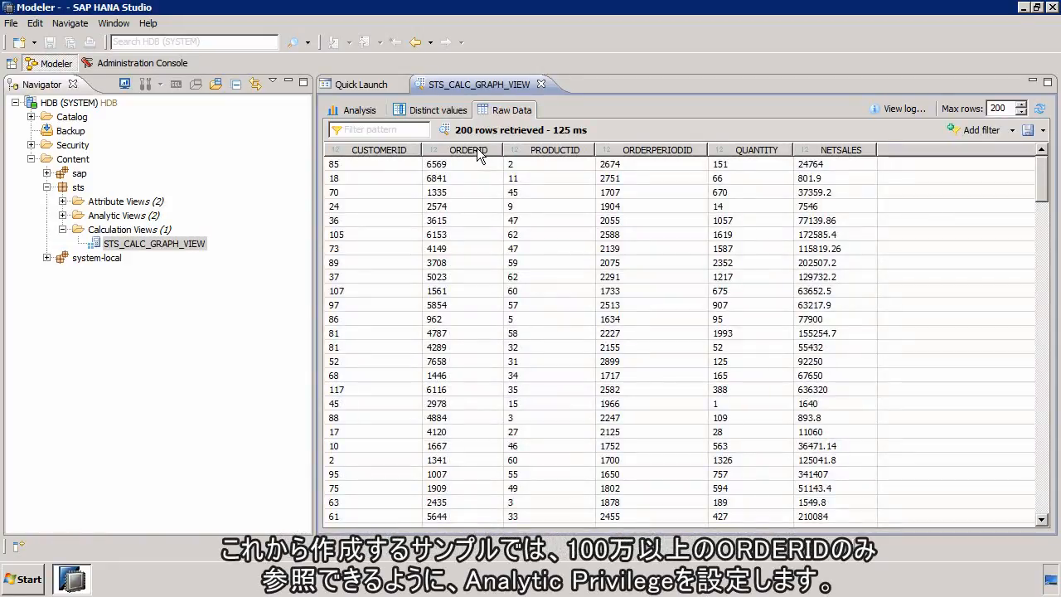
pyautogui.click(478, 151)
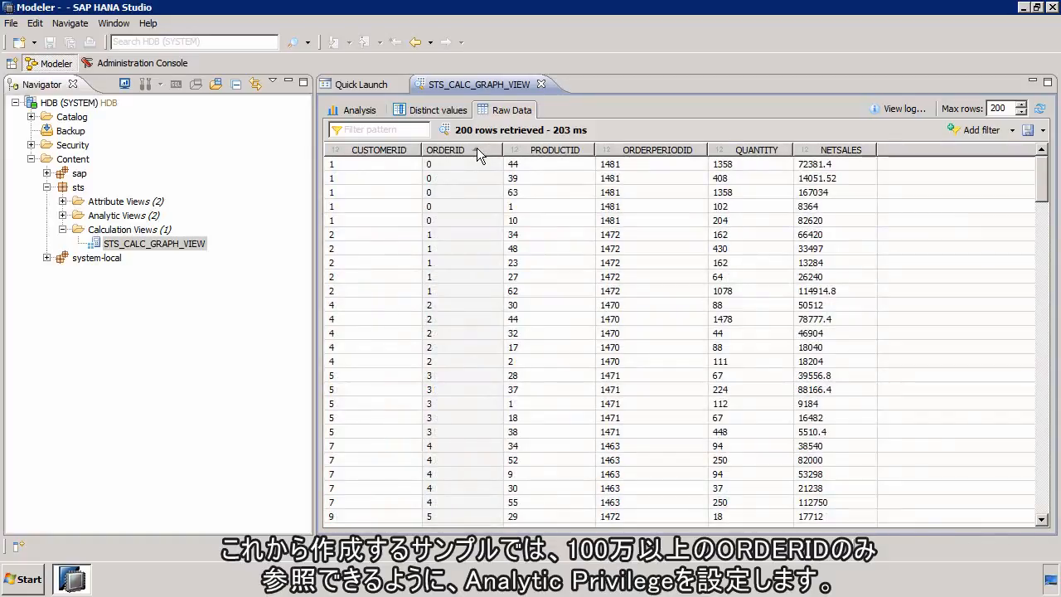
pyautogui.click(476, 150)
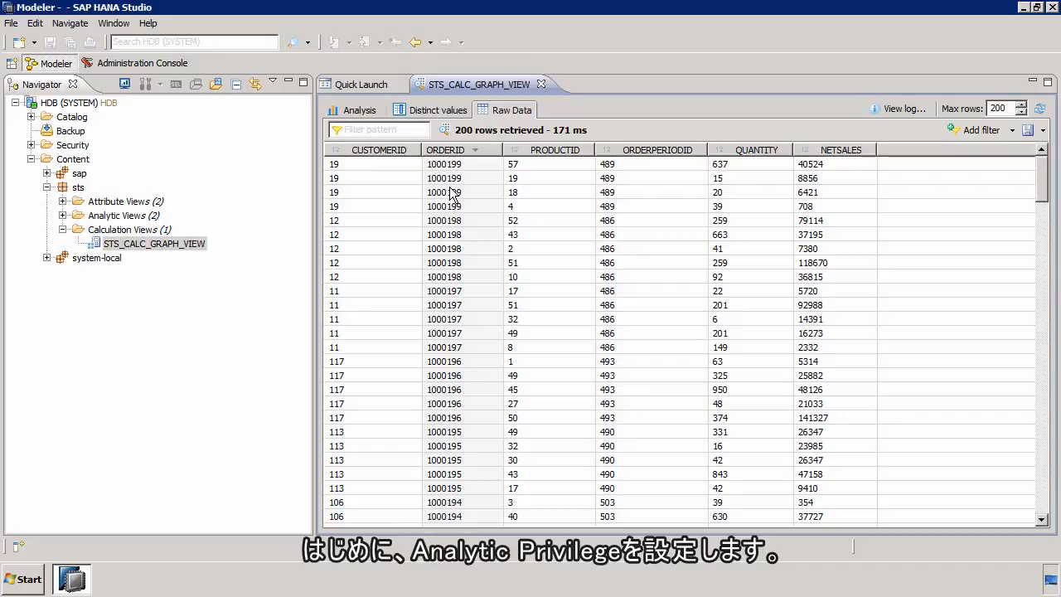
pyautogui.click(540, 84)
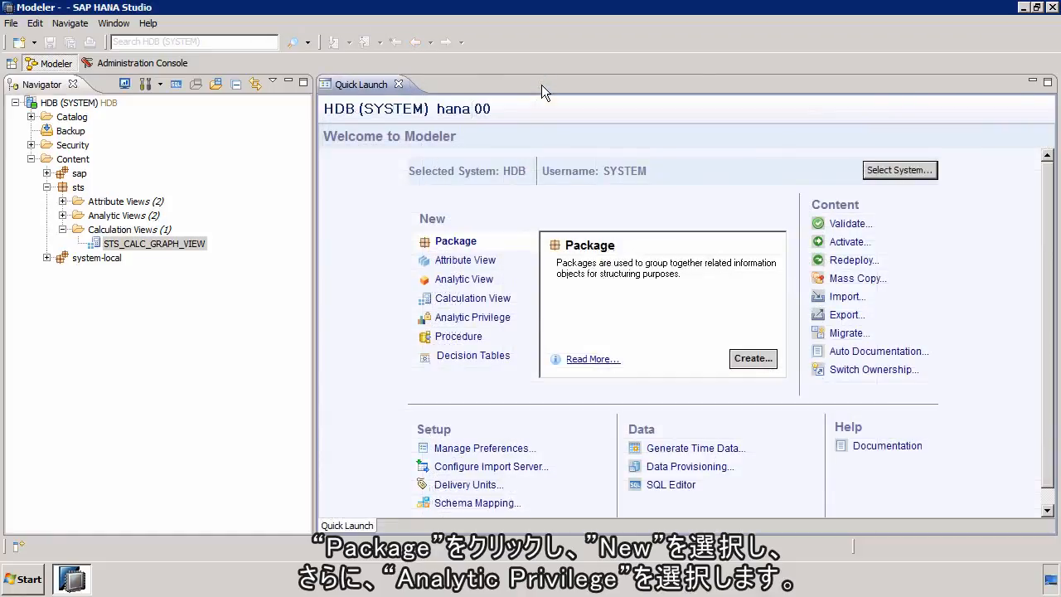
# Step: Start a new analytic privilege in the sts package with STS_ANALYTIC_PRIVILEGE as both name and description
pyautogui.rightClick(82, 192)
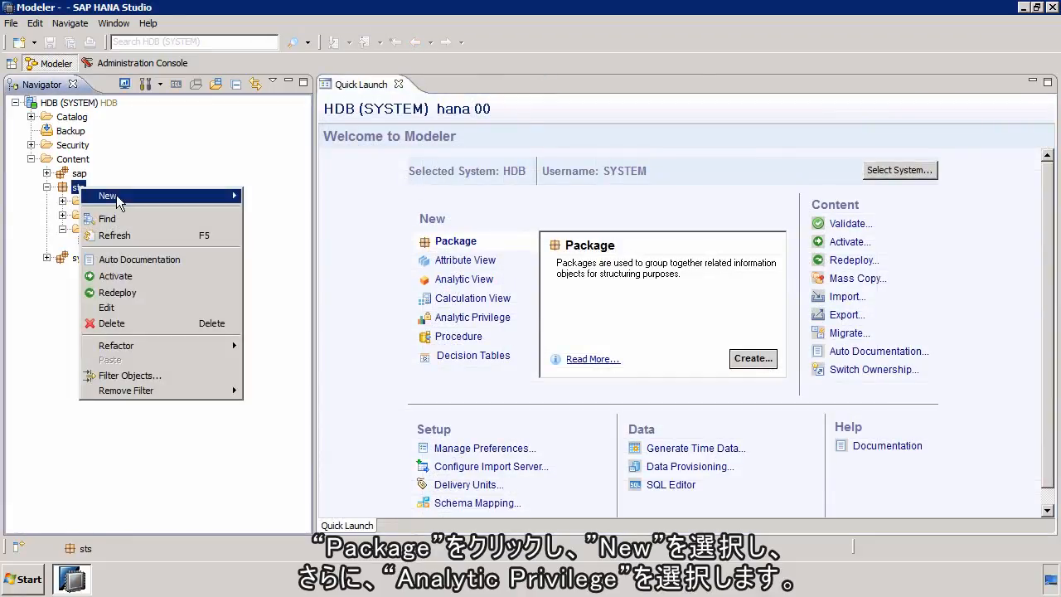
pyautogui.moveTo(117, 201)
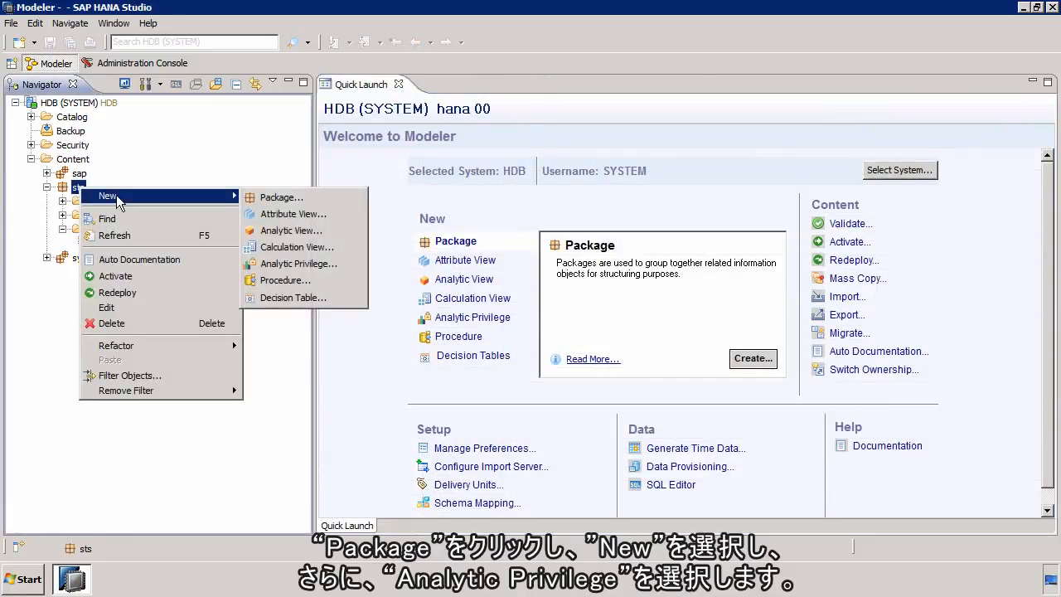
pyautogui.click(290, 264)
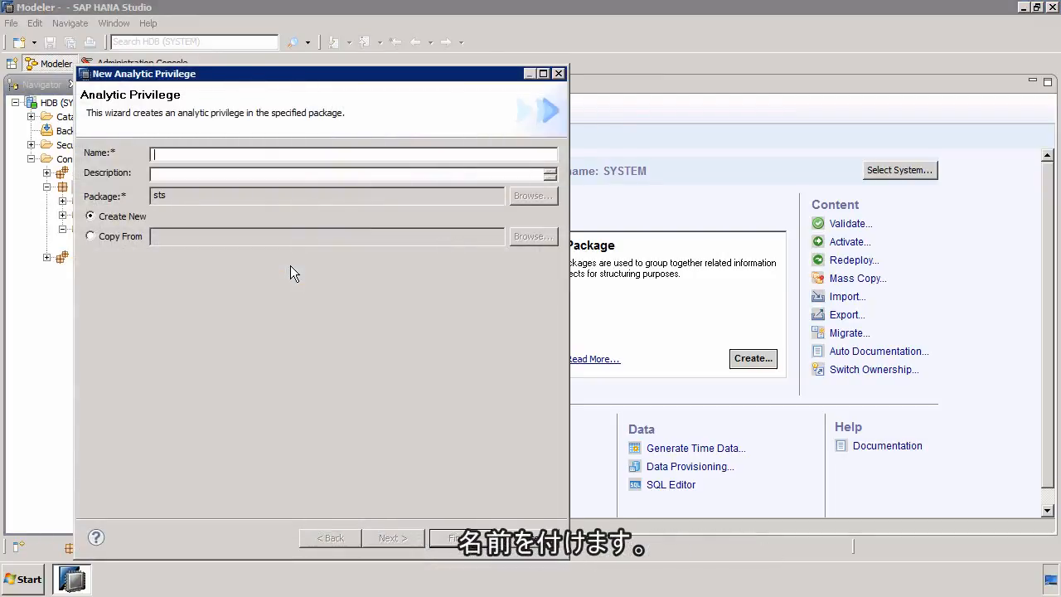
pyautogui.write('STS_ANALYTIC_PRIVILEGE')
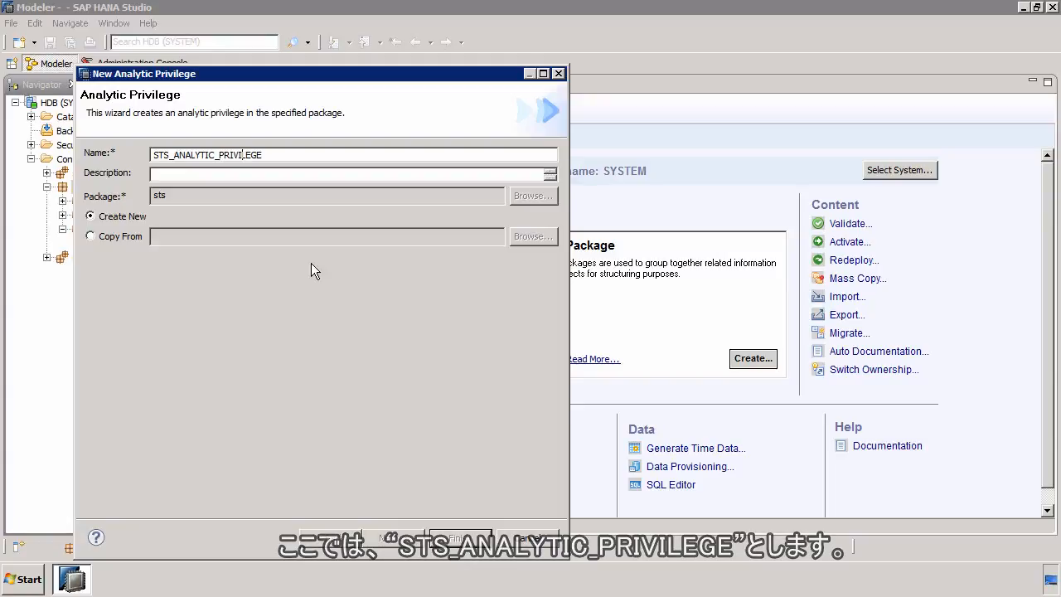
pyautogui.click(310, 174)
pyautogui.write('STS_ANALYTIC_PRIVILEGE')
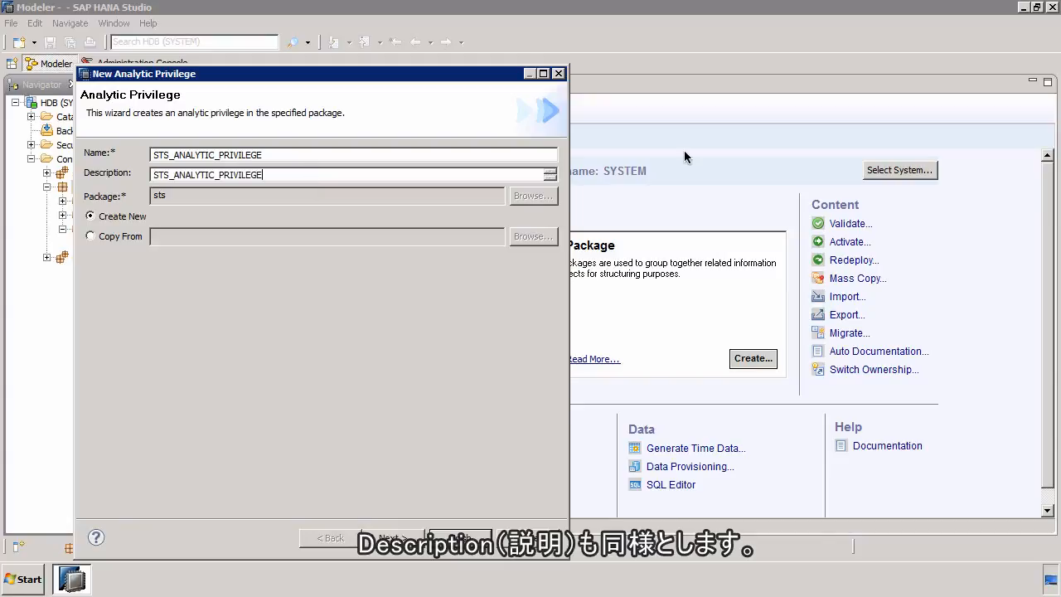
pyautogui.click(404, 537)
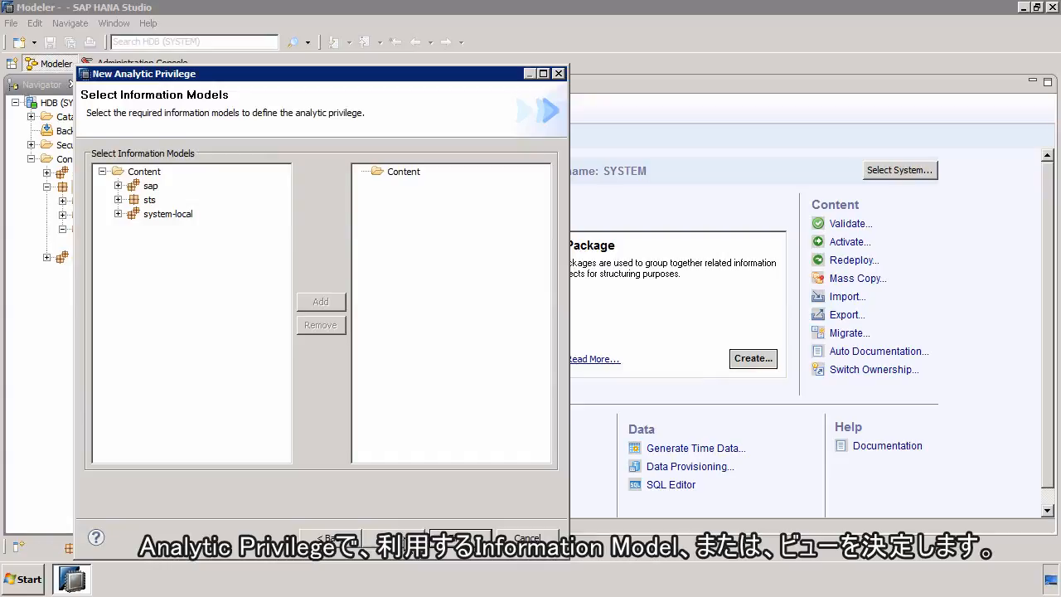
# Step: Add the sts calculation view STS_CALC_GRAPH_VIEW as the privilege's information model and finish creating the privilege
pyautogui.click(119, 200)
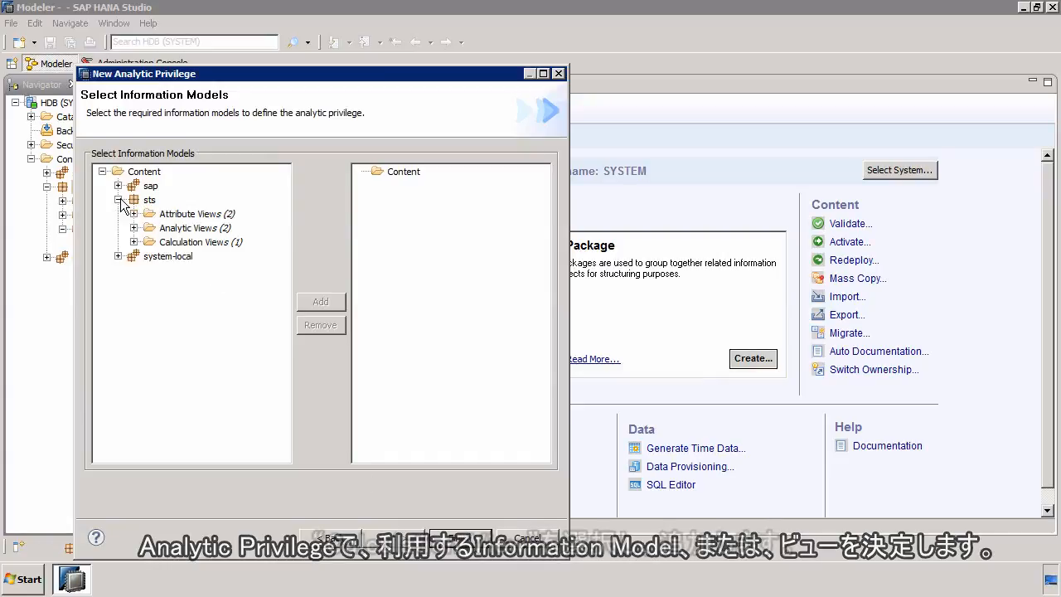
pyautogui.click(135, 241)
pyautogui.click(214, 258)
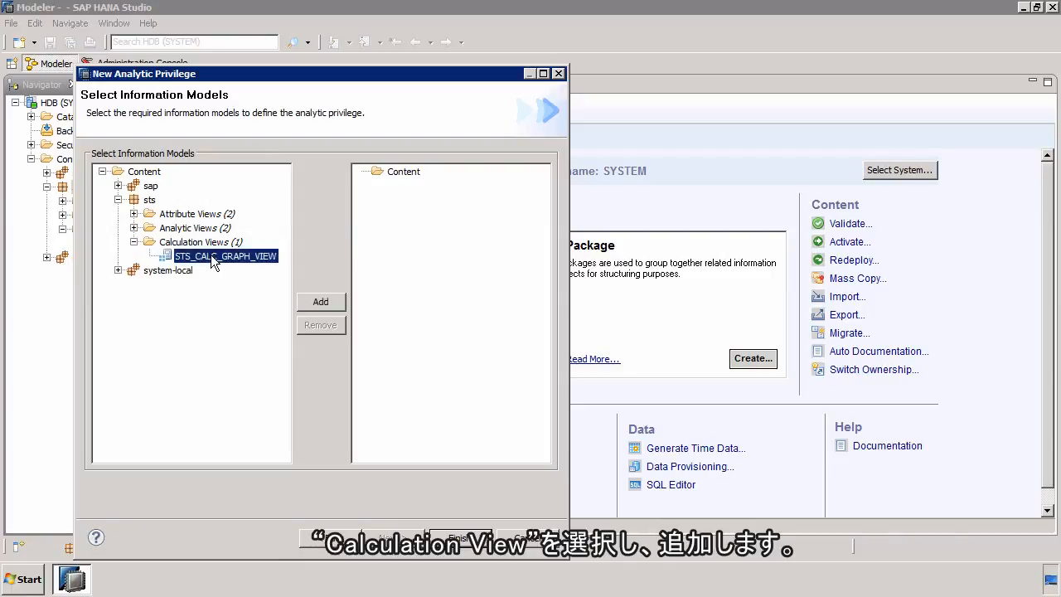
pyautogui.click(321, 303)
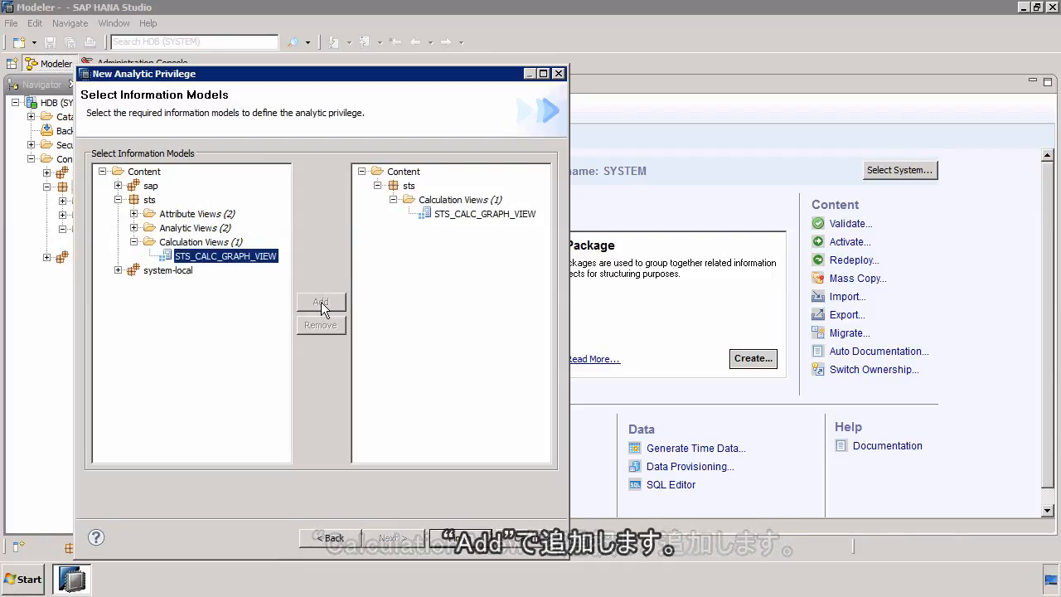
pyautogui.click(470, 538)
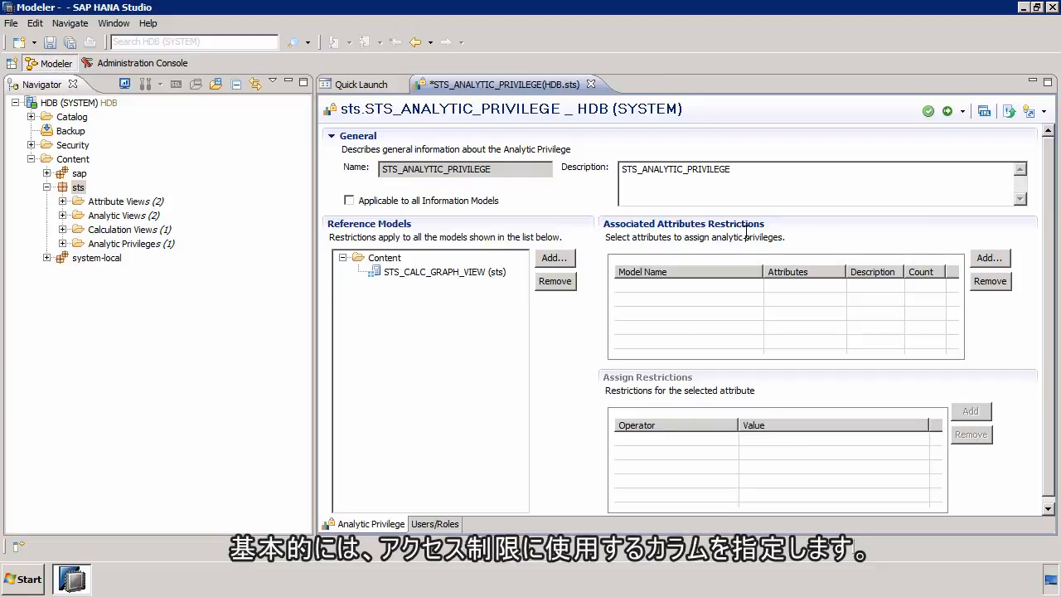
# Step: Add the ORDERID attribute of STS_CALC_GRAPH_VIEW to the associated attributes restrictions
pyautogui.click(988, 257)
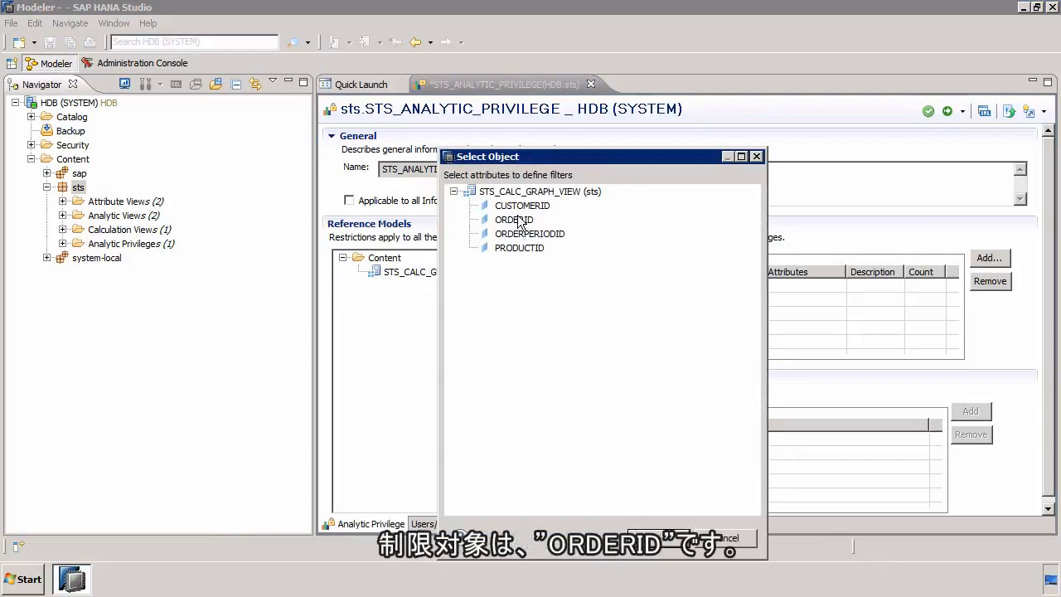
pyautogui.click(520, 220)
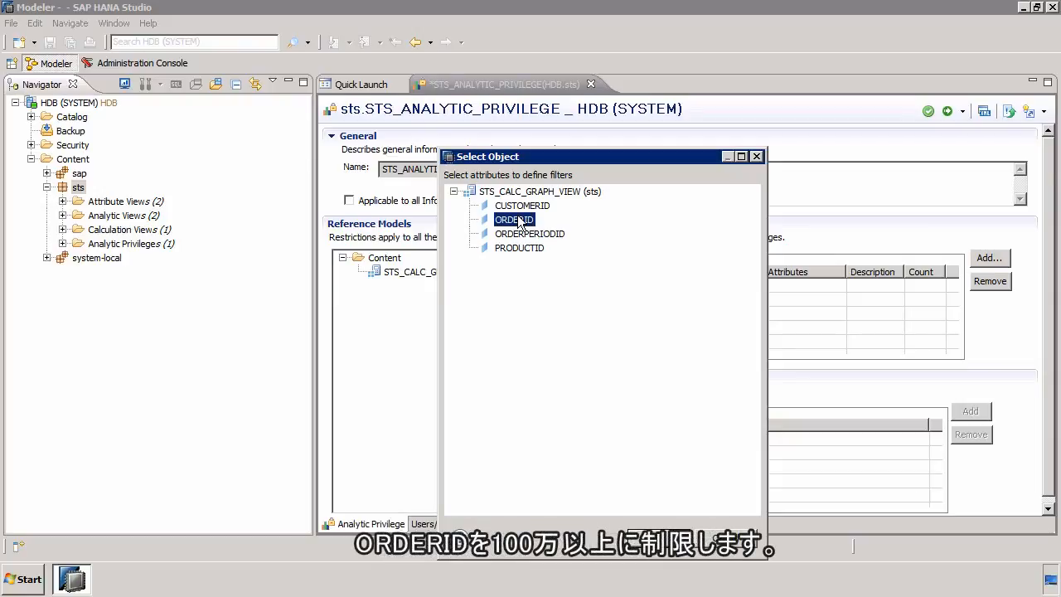
pyautogui.click(657, 535)
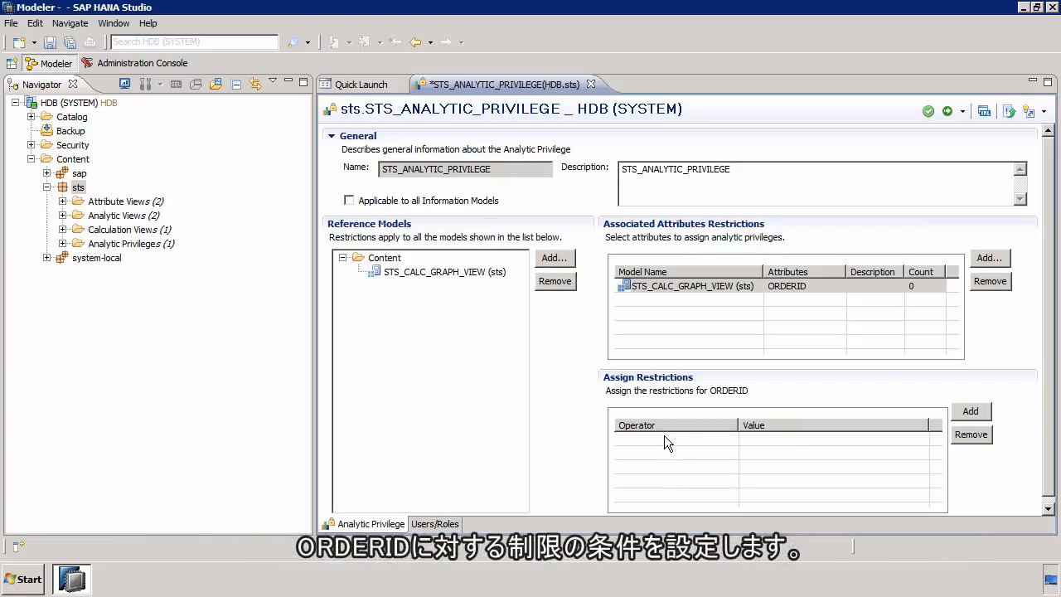
# Step: Assign ORDERID a restriction with the operator Greater Equal and the value 1000000
pyautogui.click(970, 412)
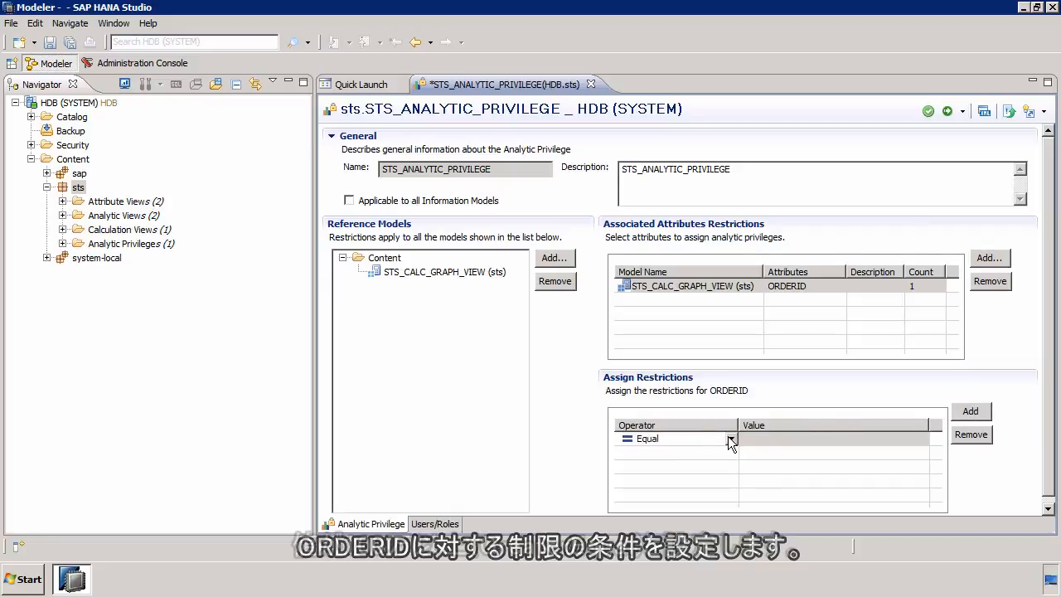
pyautogui.click(730, 438)
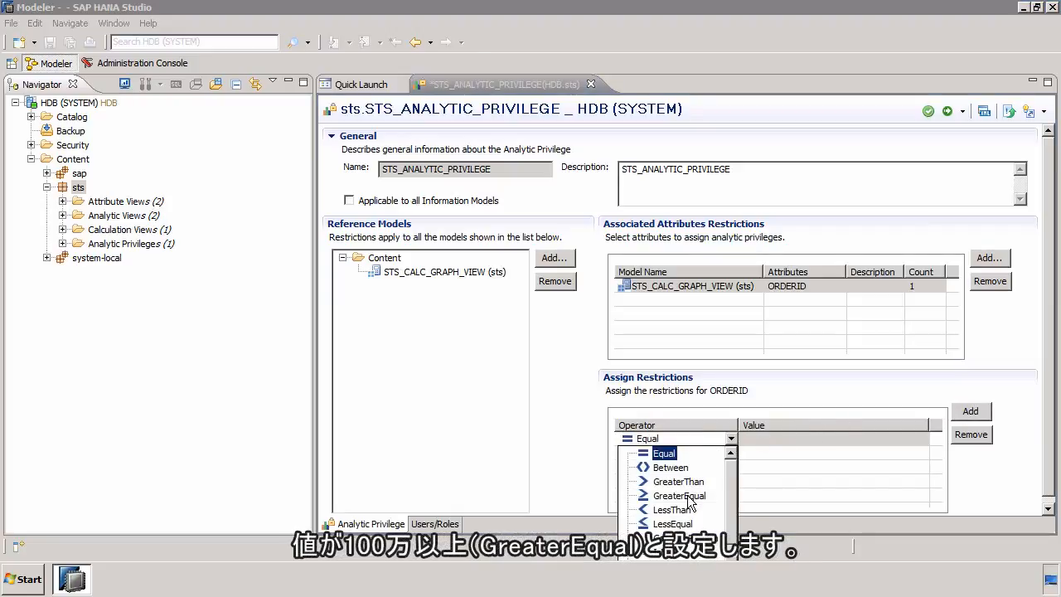
pyautogui.click(782, 438)
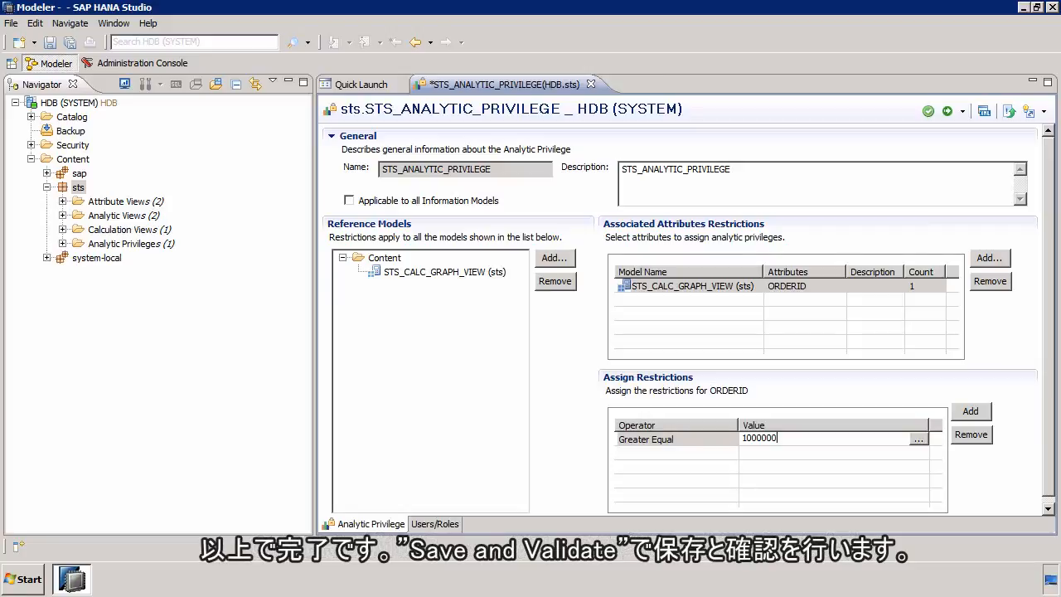
# Step: Save, validate and activate STS_ANALYTIC_PRIVILEGE, and close the job log
pyautogui.click(928, 113)
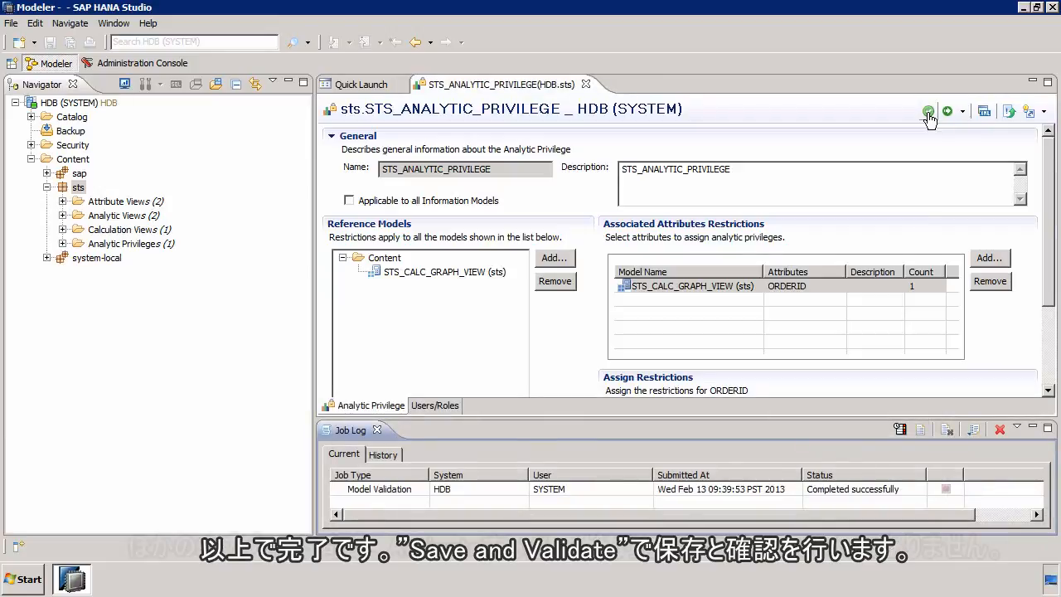
pyautogui.click(62, 244)
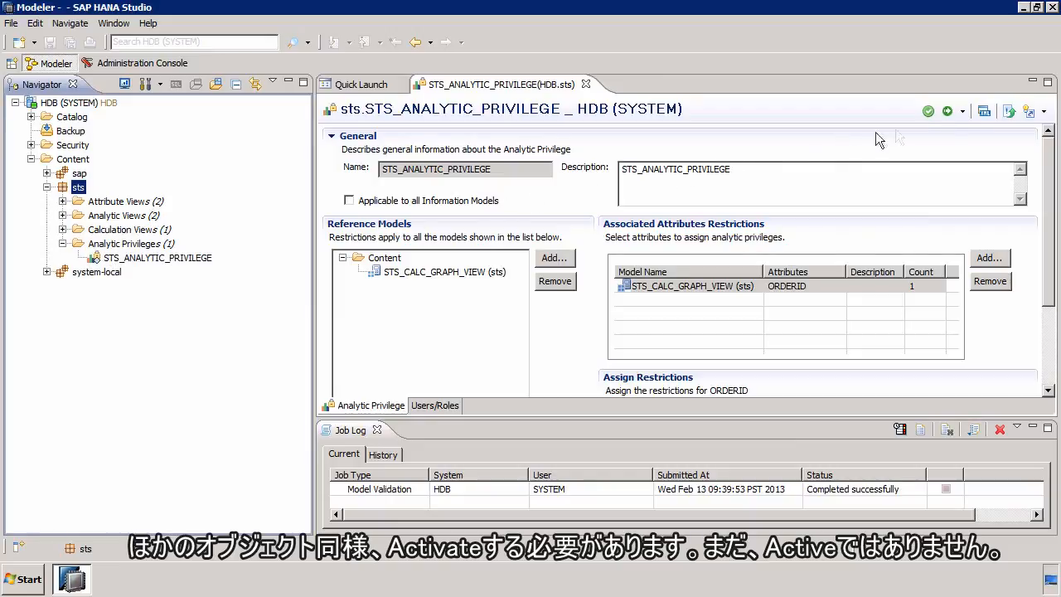
pyautogui.click(948, 114)
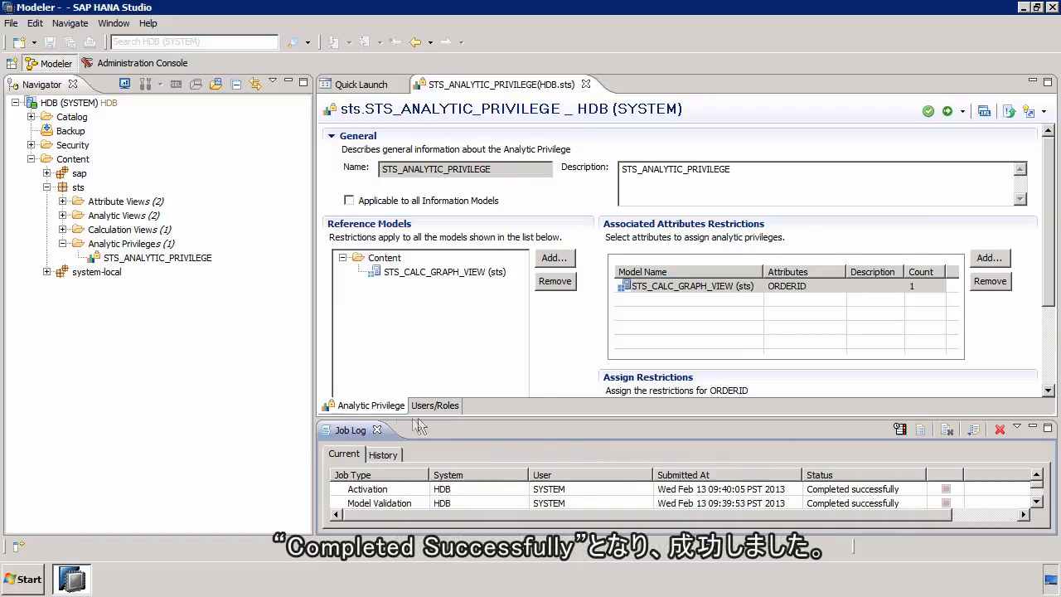
pyautogui.click(376, 430)
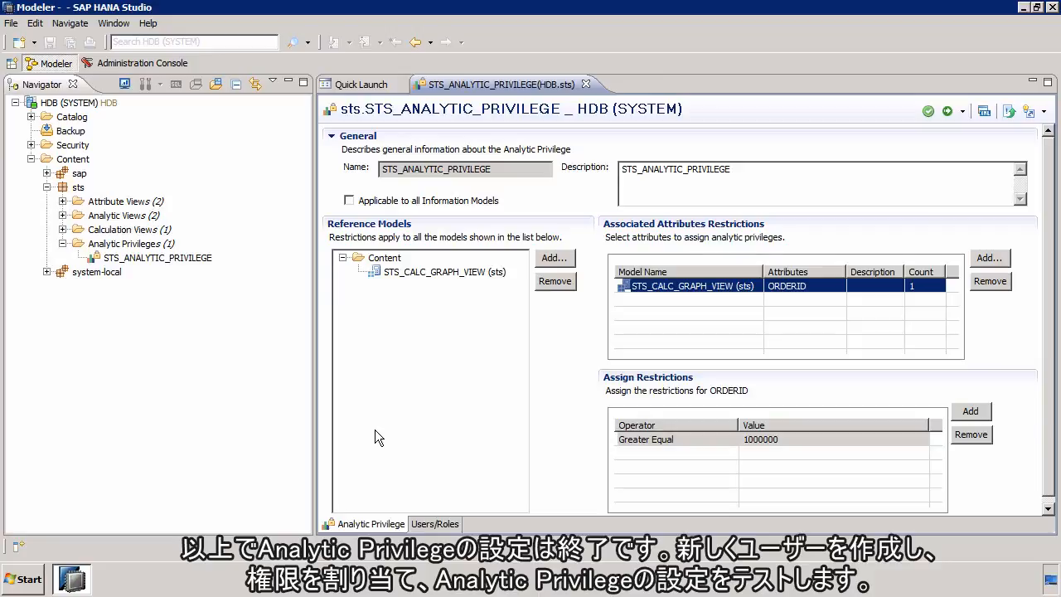
# Step: Close the analytic privilege editor and start a new user in the Users list of the Security folder
pyautogui.click(586, 86)
pyautogui.click(31, 158)
pyautogui.click(30, 145)
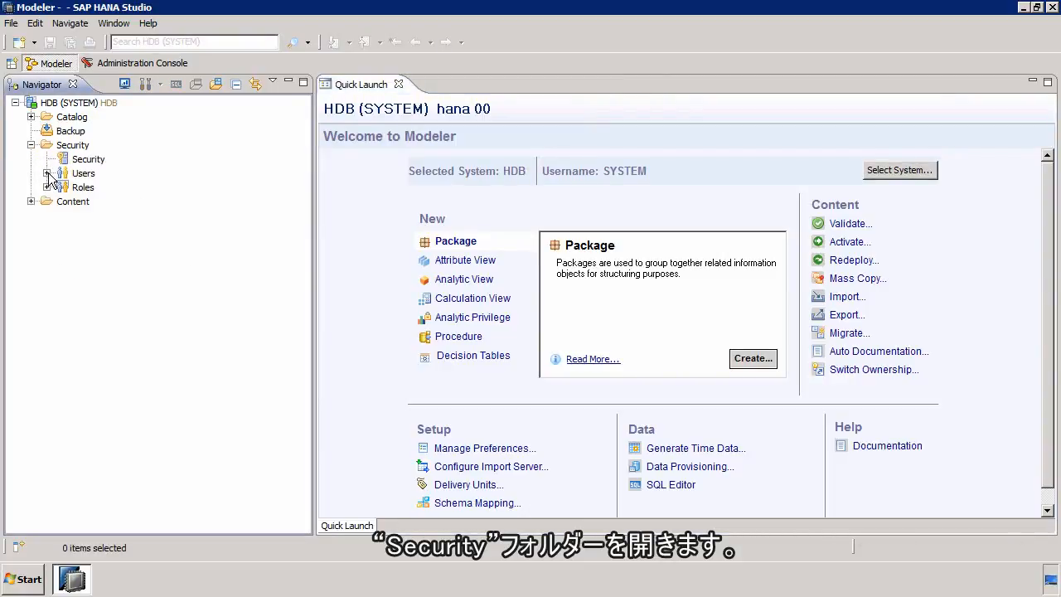
pyautogui.click(47, 173)
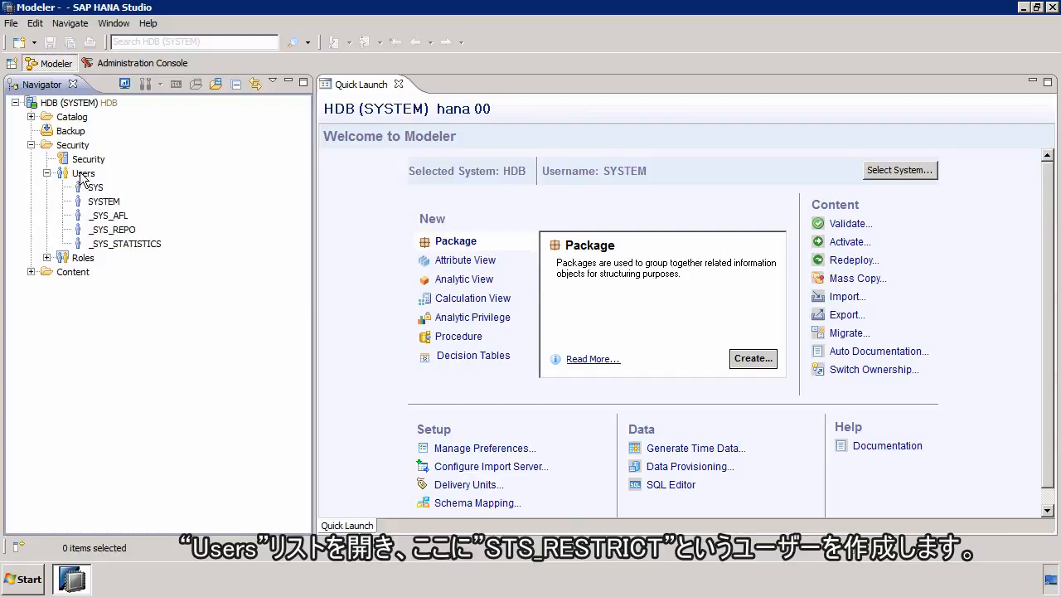
pyautogui.rightClick(83, 176)
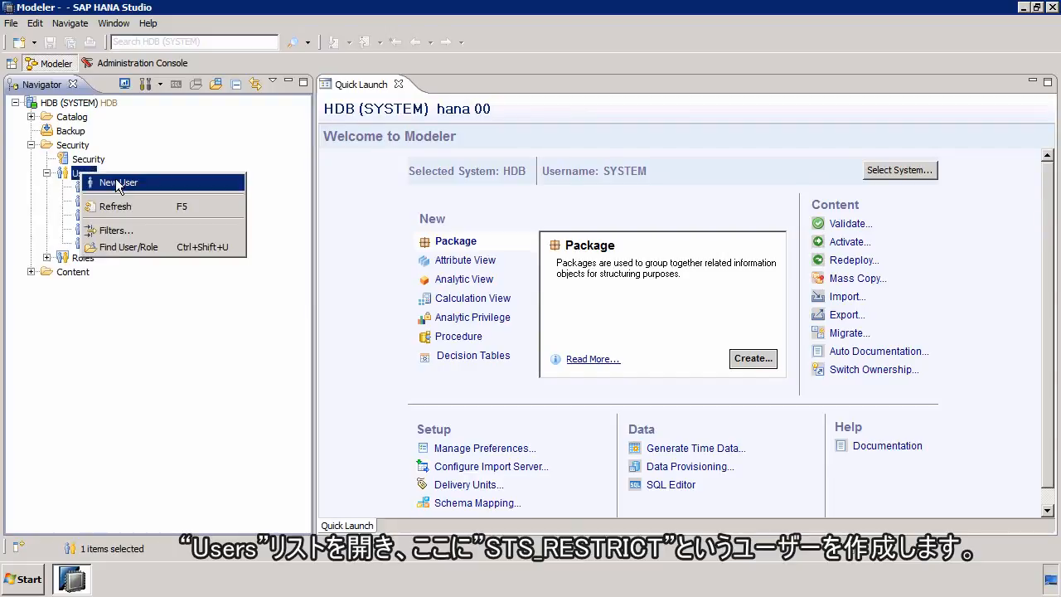
pyautogui.click(116, 181)
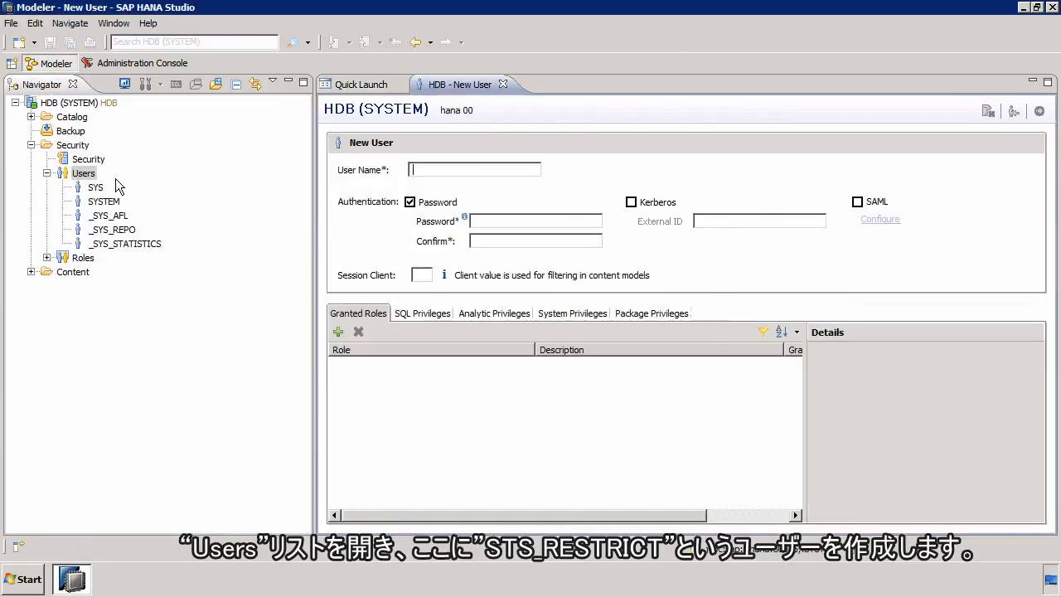
# Step: Name the new user STS_RESTRICT and enter and confirm the account password
pyautogui.write('STS')
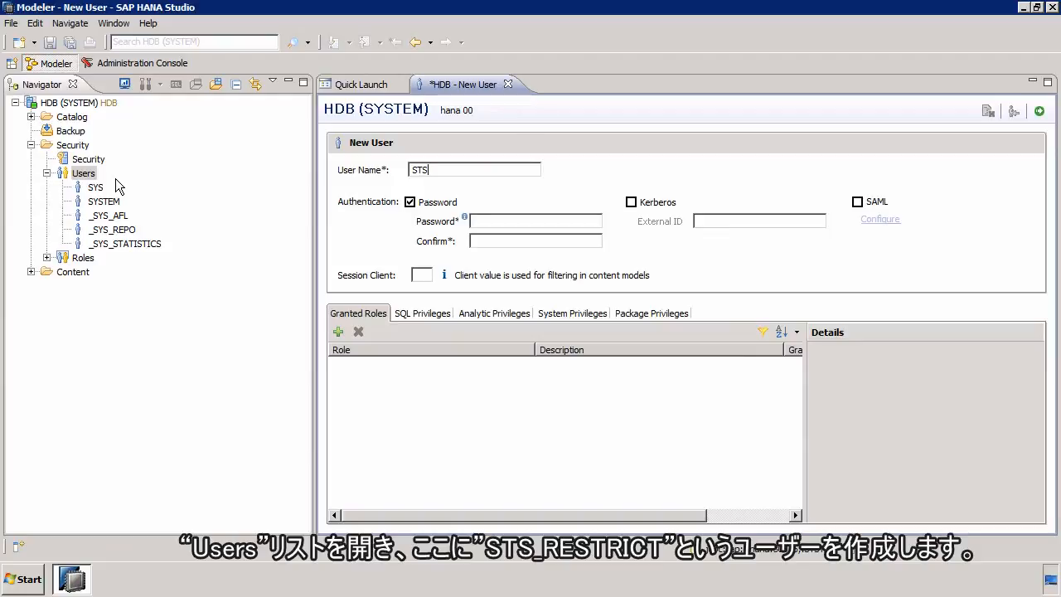
pyautogui.write('_RESTRICT')
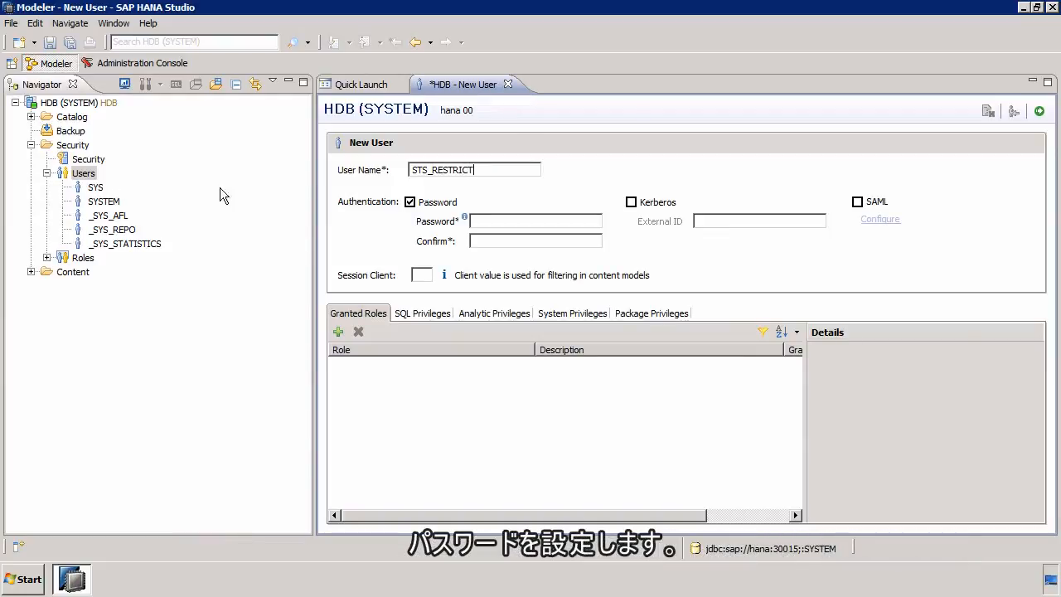
pyautogui.click(520, 220)
pyautogui.write('●●●●●●●●')
pyautogui.press('Tab')
pyautogui.write('●●●●●●●●')
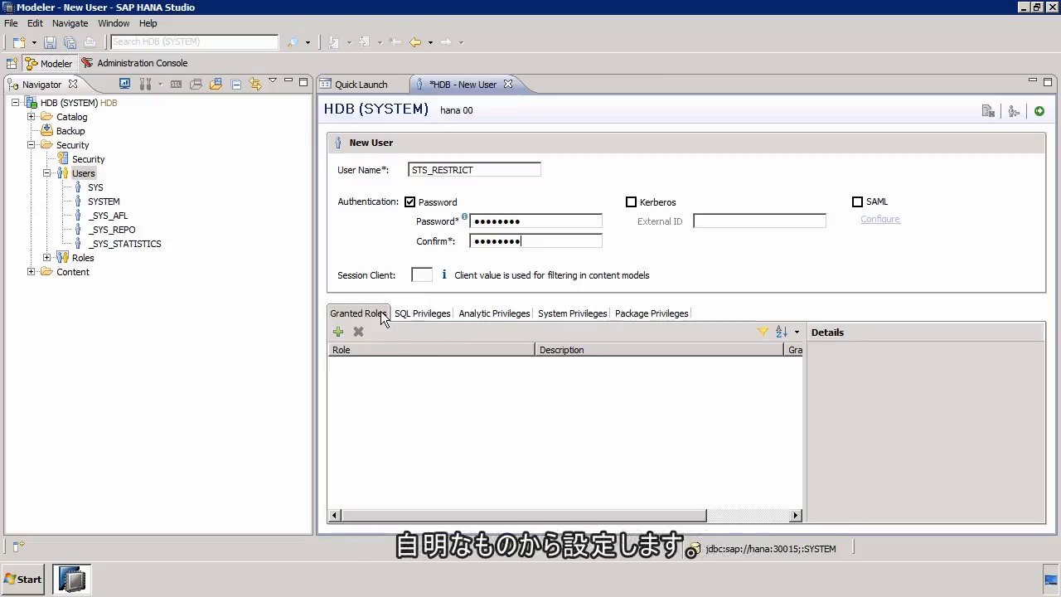
# Step: Add the sts package to the user's package privileges and grant REPO.READ on it
pyautogui.click(663, 321)
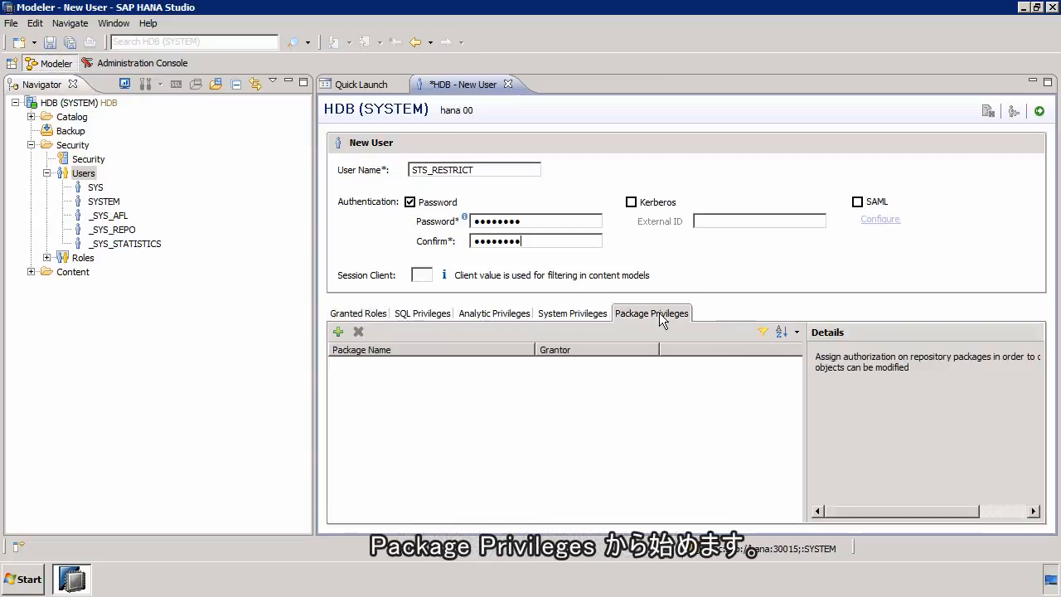
pyautogui.click(31, 272)
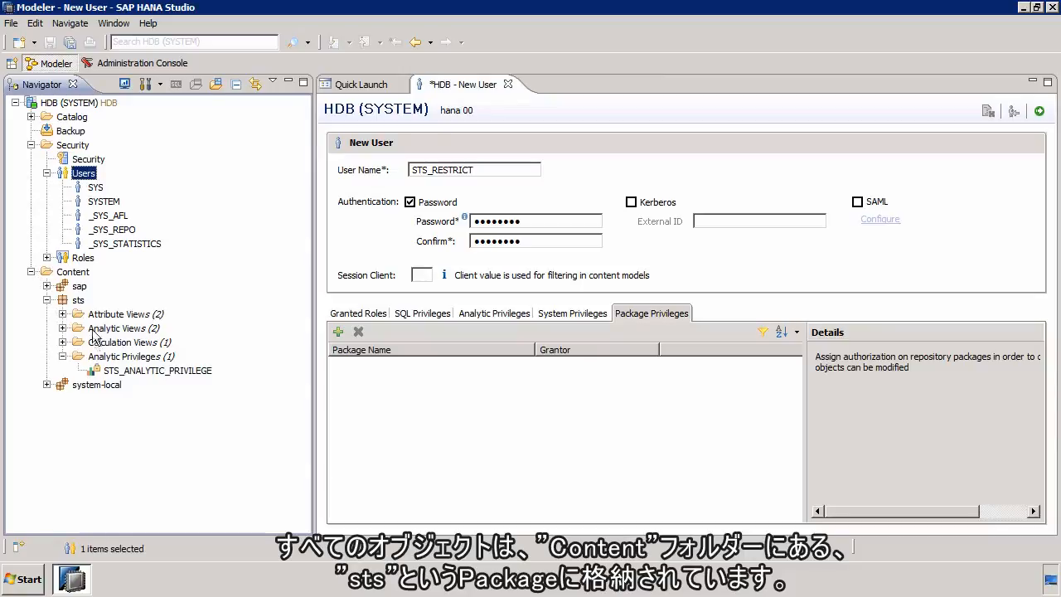
pyautogui.click(48, 301)
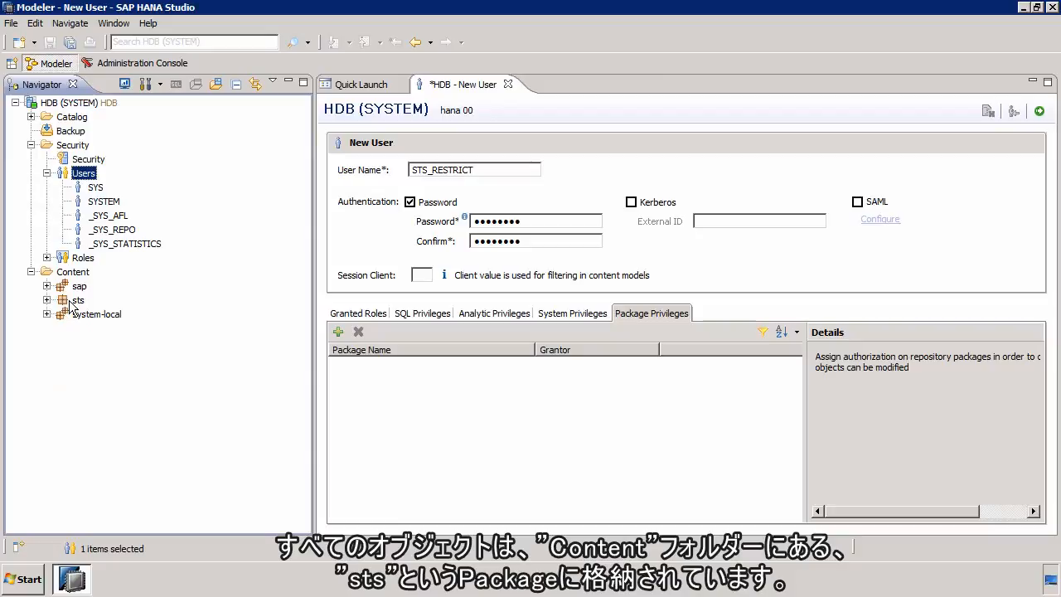
pyautogui.click(338, 332)
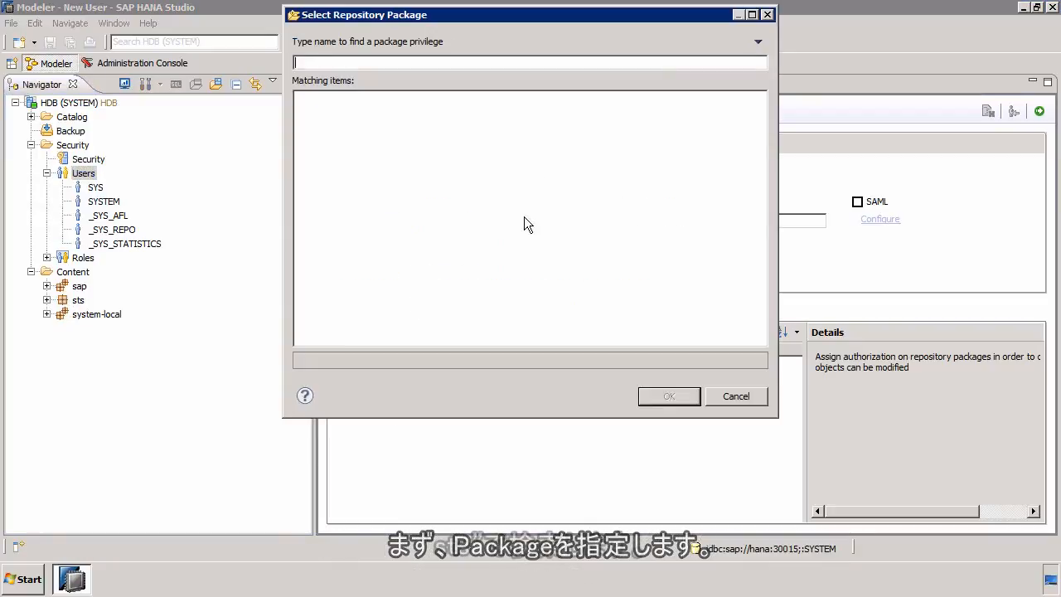
pyautogui.write('sts')
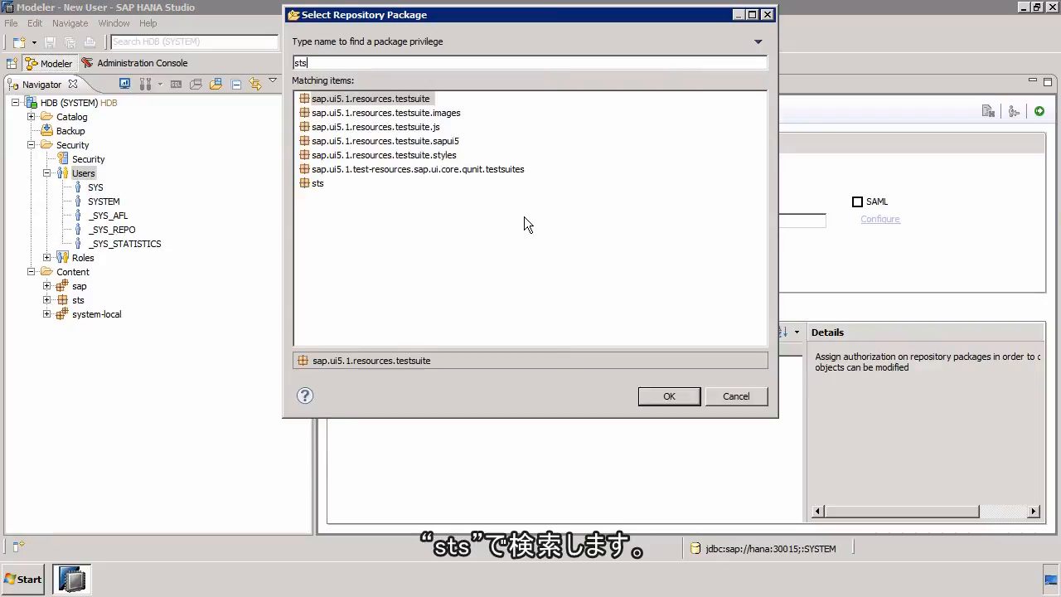
pyautogui.doubleClick(313, 181)
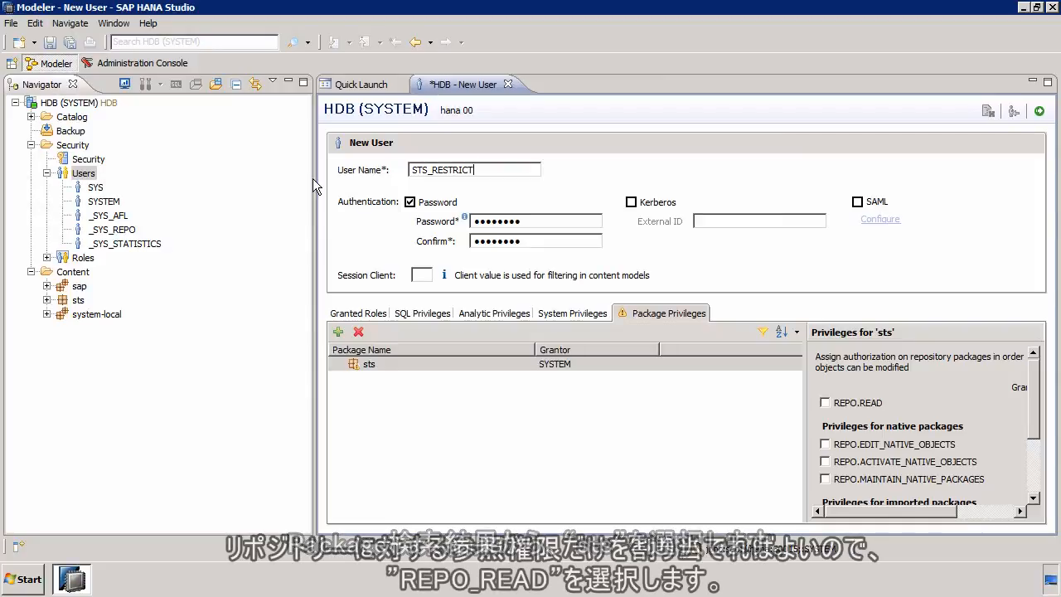
pyautogui.click(854, 410)
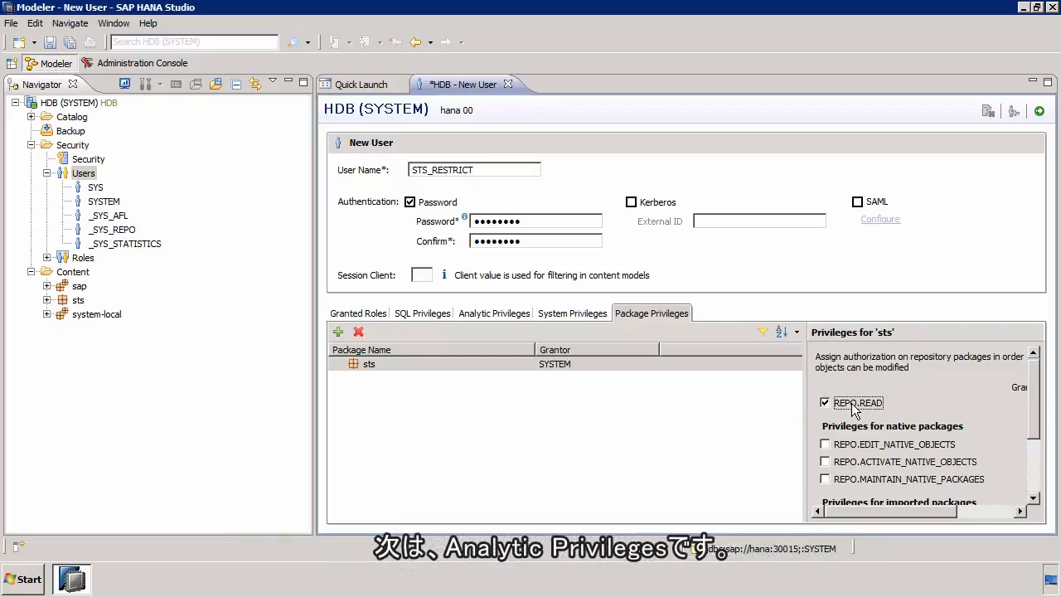
# Step: Search for AN and add sts/STS_ANALYTIC_PRIVILEGE to the user's analytic privileges
pyautogui.click(501, 315)
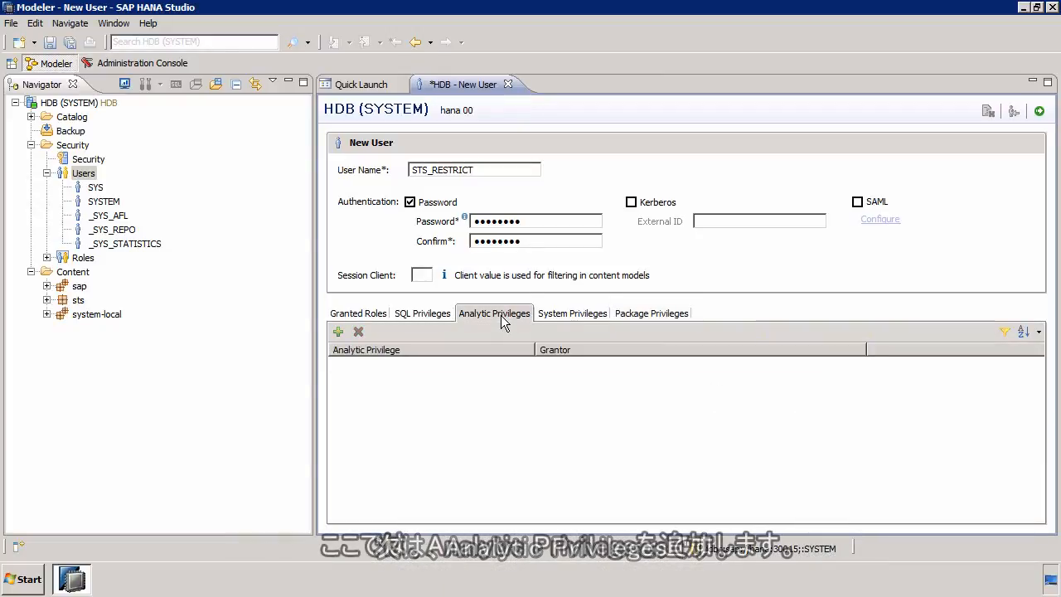
pyautogui.click(339, 331)
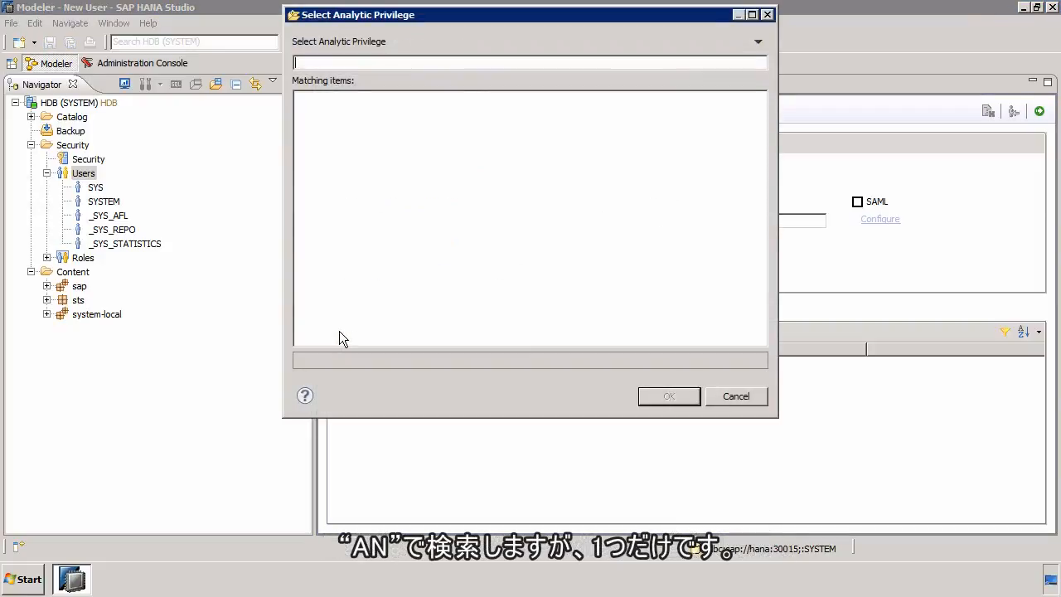
pyautogui.write('AN')
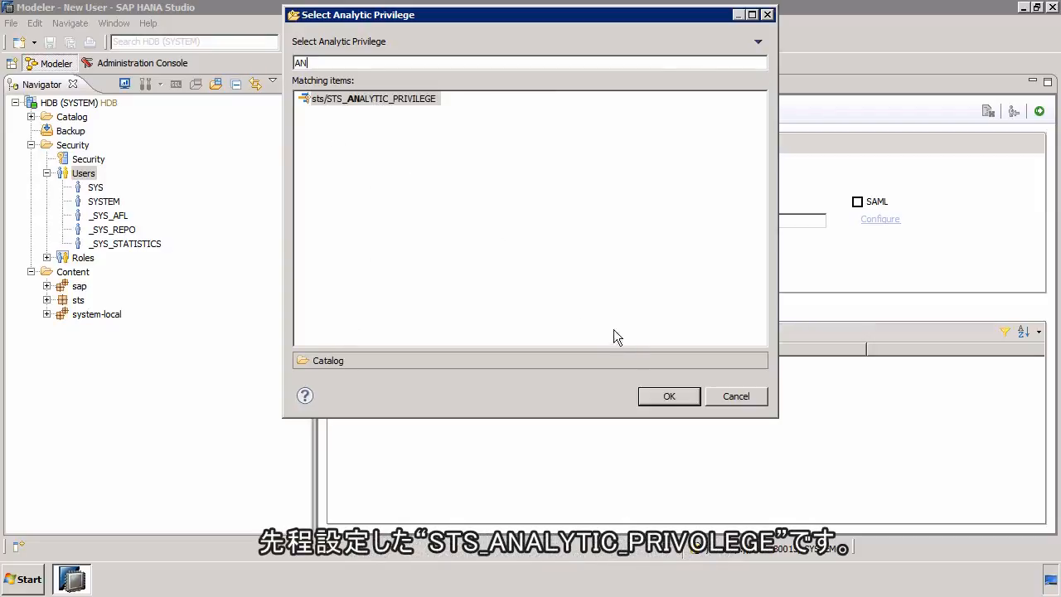
pyautogui.click(659, 395)
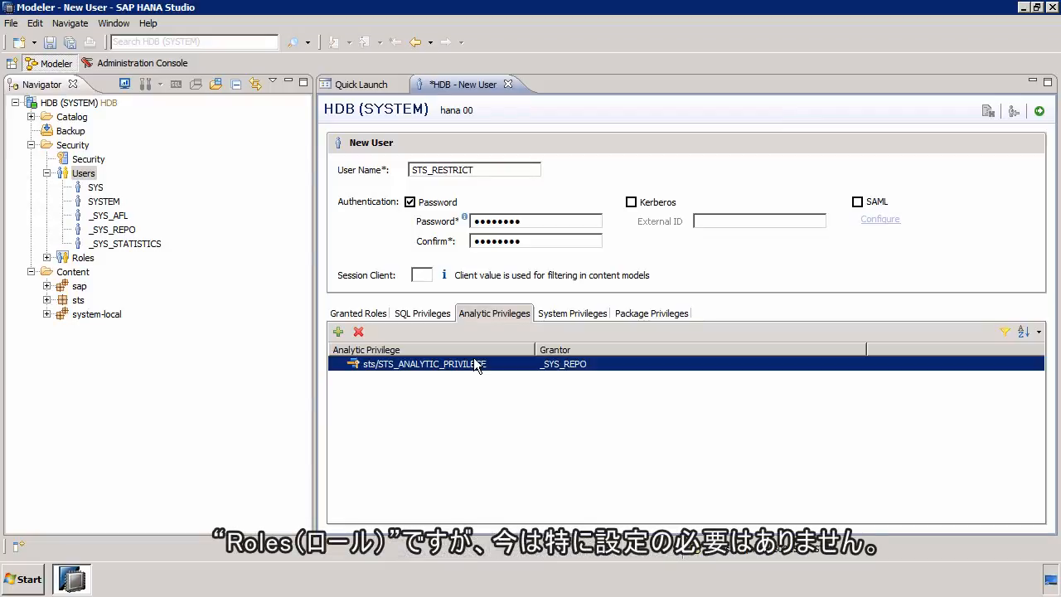
# Step: Review the user's granted roles, SQL privileges and system privileges, and deploy STS_RESTRICT without adding any
pyautogui.click(381, 314)
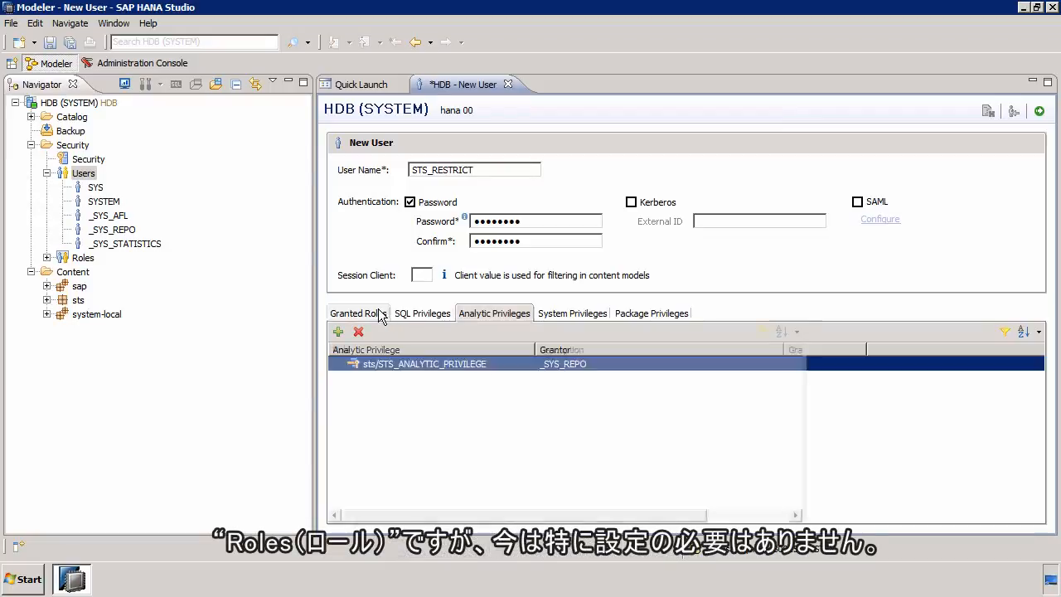
pyautogui.click(432, 314)
pyautogui.click(569, 316)
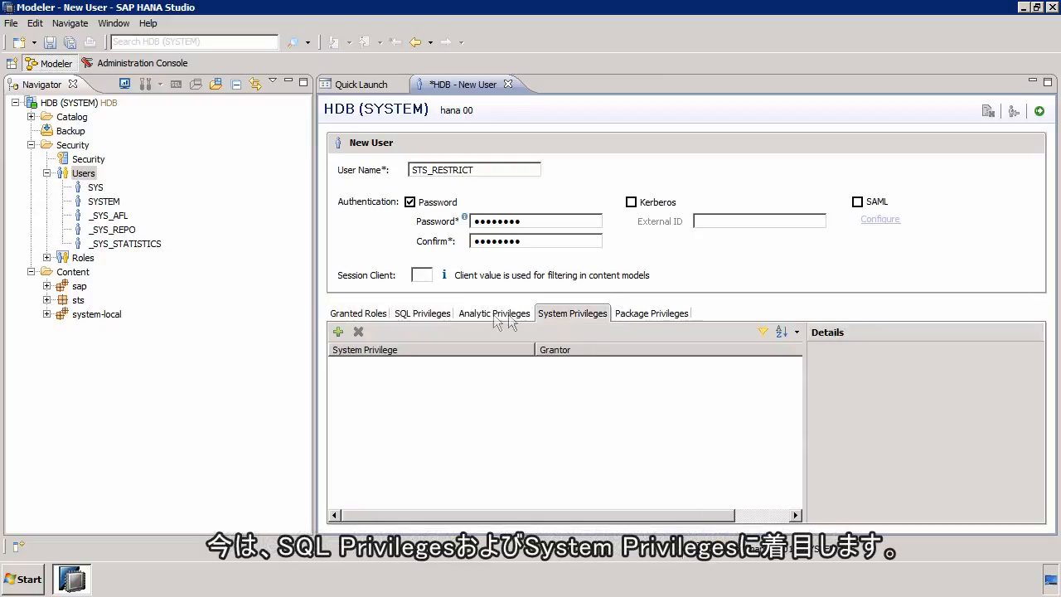
pyautogui.click(433, 315)
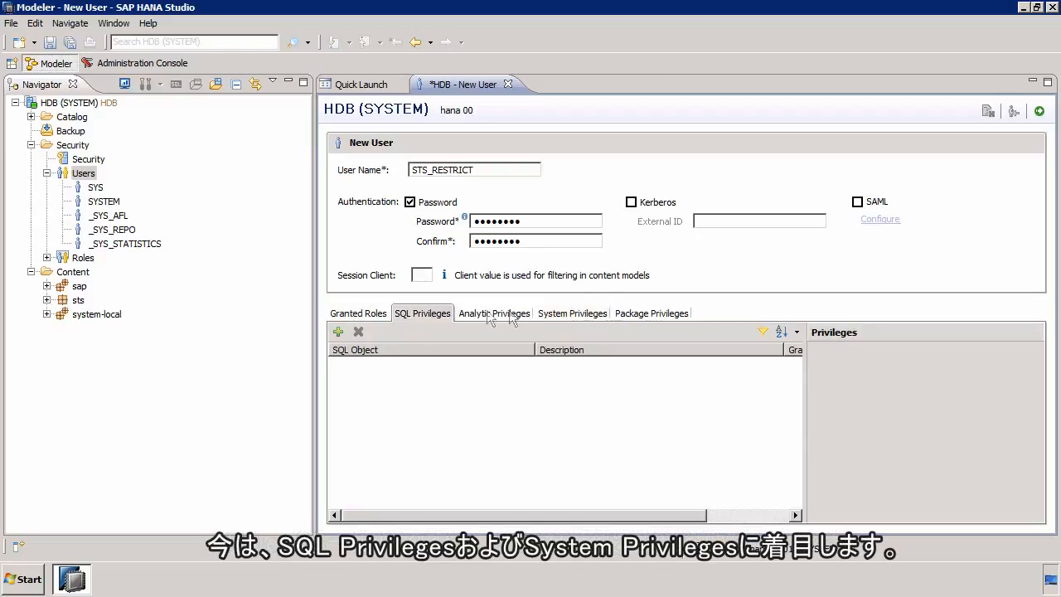
pyautogui.click(562, 315)
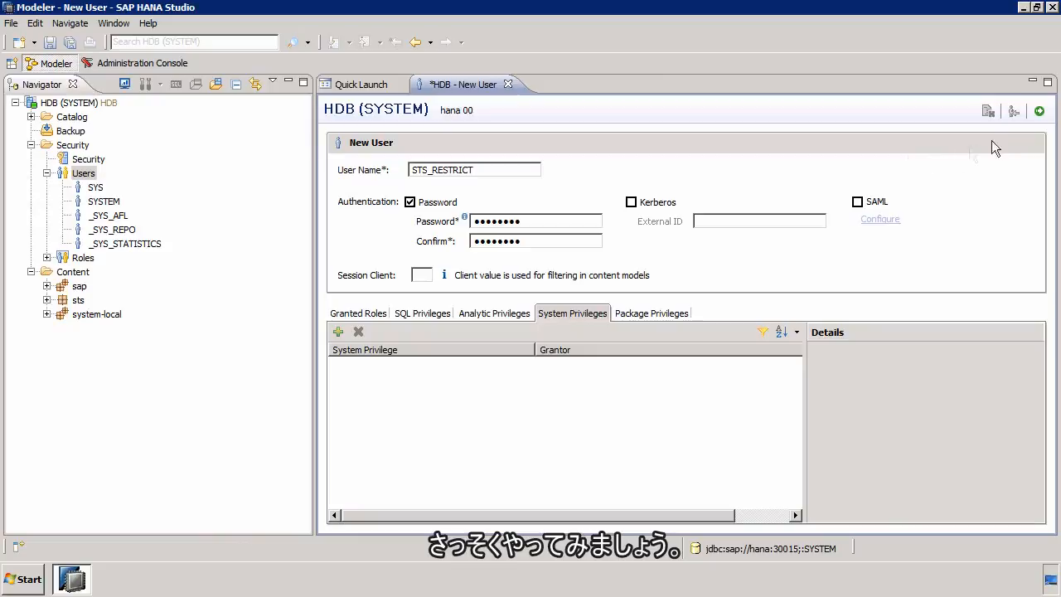
pyautogui.click(1041, 113)
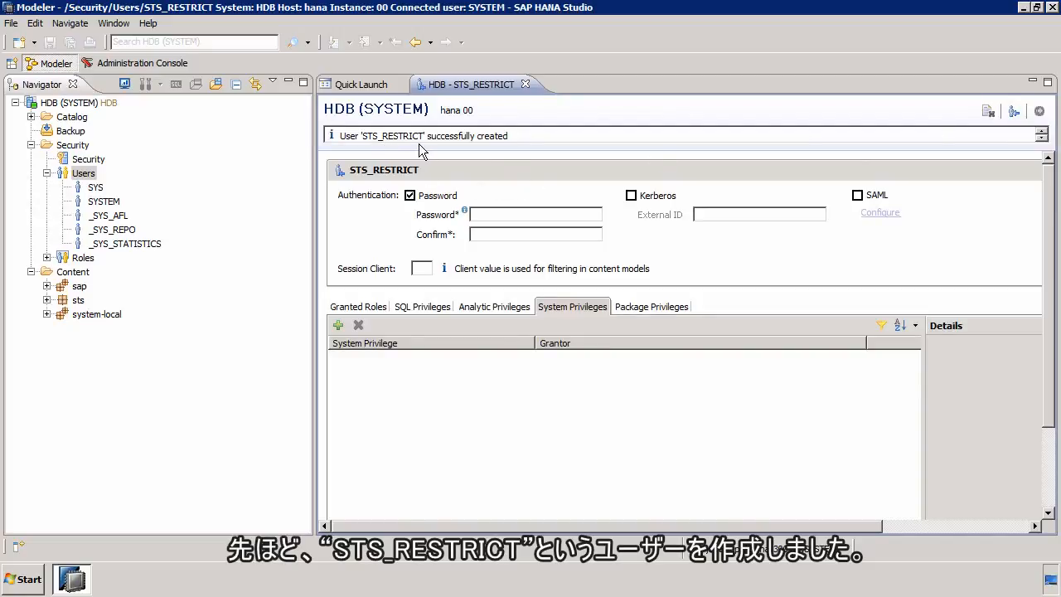
# Step: Add a new system with hostname hana, instance number 00 and description RESTRICTION, and continue to its connection properties
pyautogui.click(15, 103)
pyautogui.rightClick(51, 185)
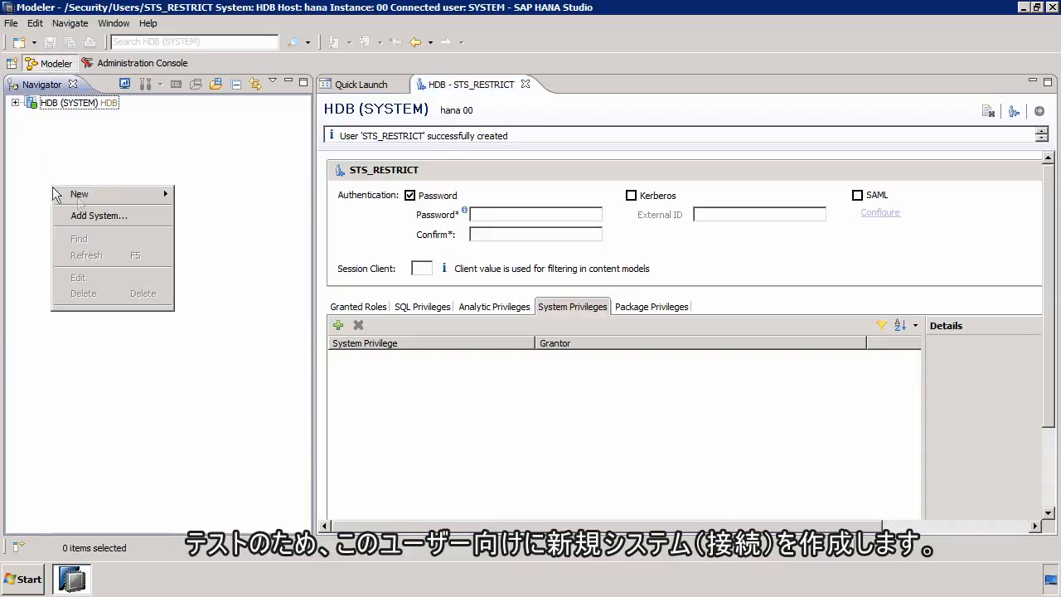
pyautogui.click(115, 217)
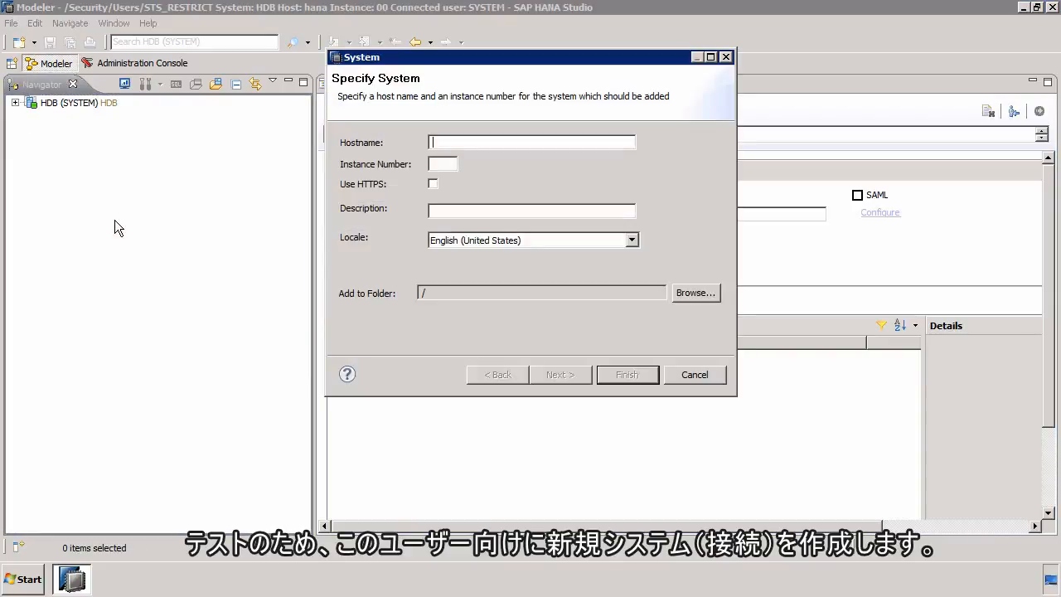
pyautogui.write('hana')
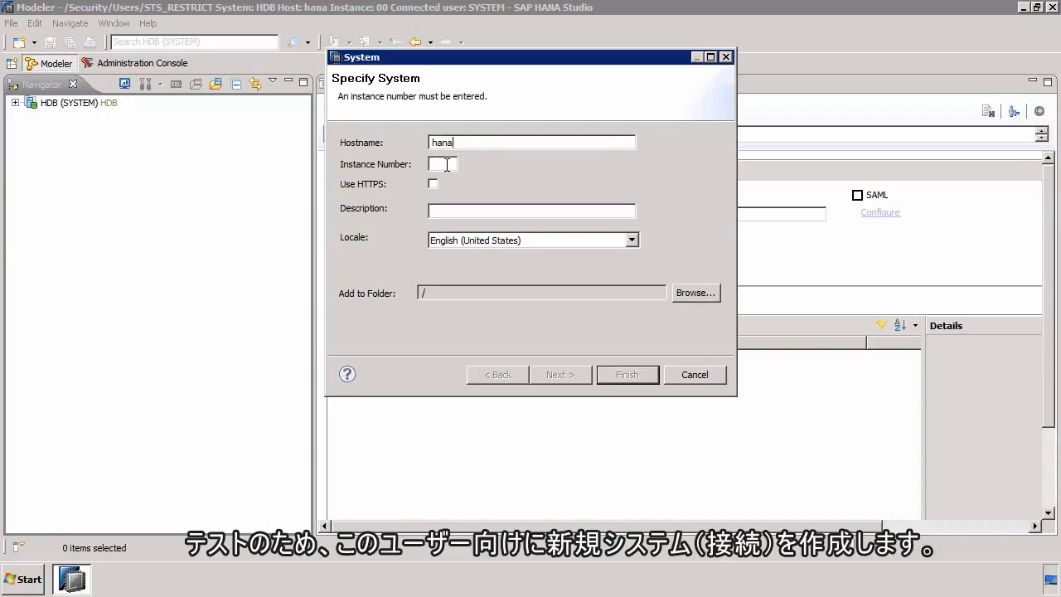
pyautogui.write('00')
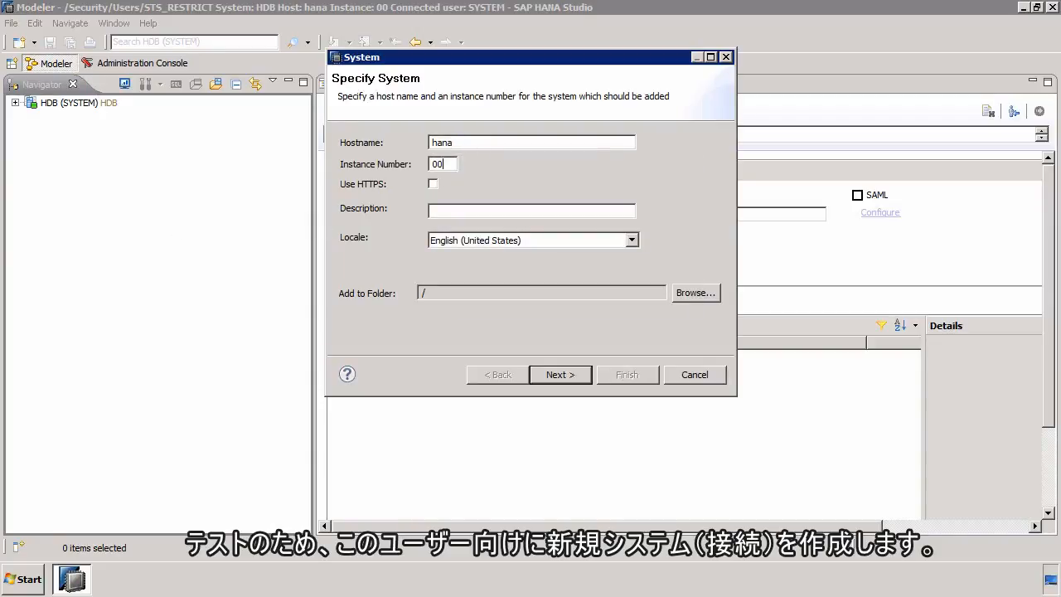
pyautogui.click(454, 209)
pyautogui.write('RESTRIC')
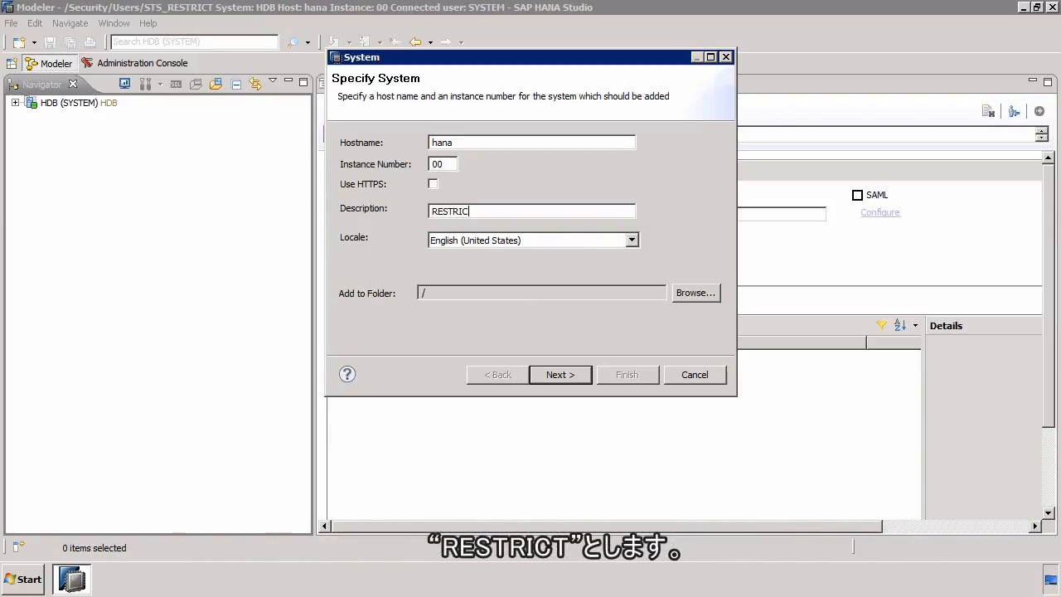
pyautogui.write('TION')
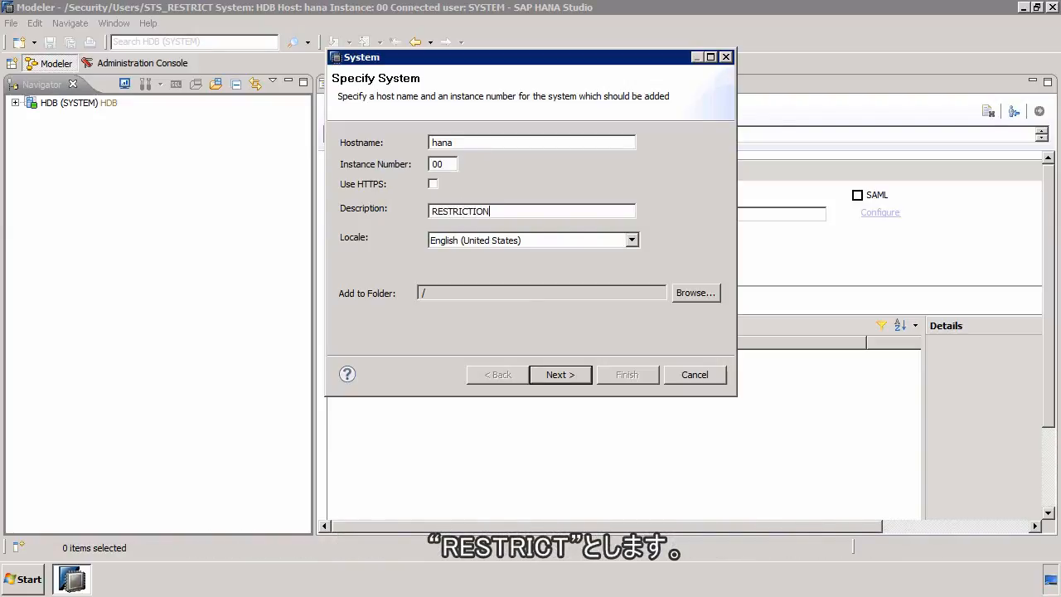
pyautogui.click(561, 374)
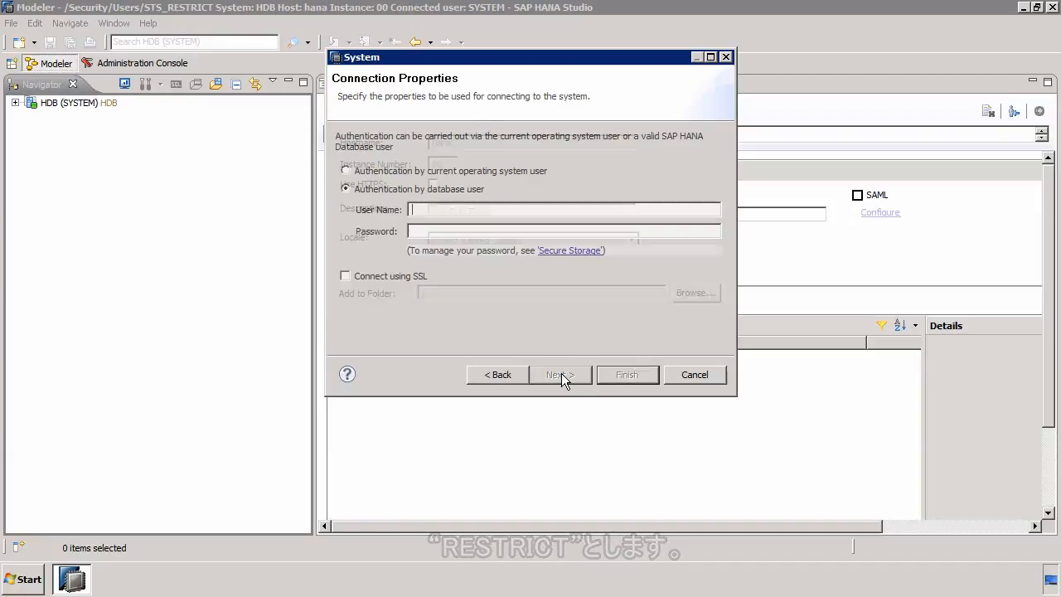
# Step: Authenticate the connection as database user STS_RESTRICT with the account password and finish adding the system
pyautogui.write('STS-RESTRICT')
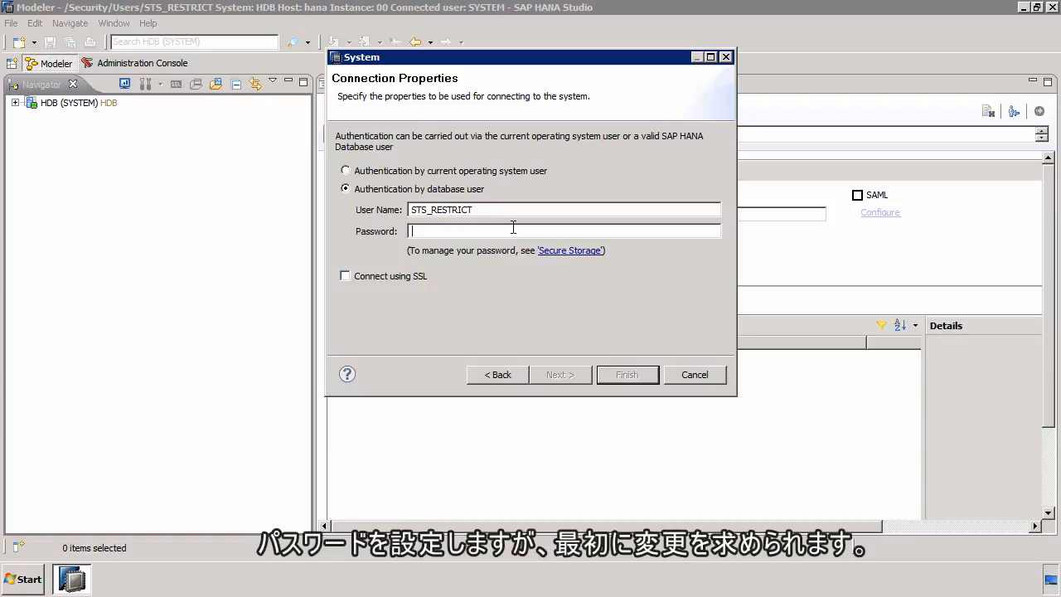
pyautogui.write('••')
pyautogui.click(615, 374)
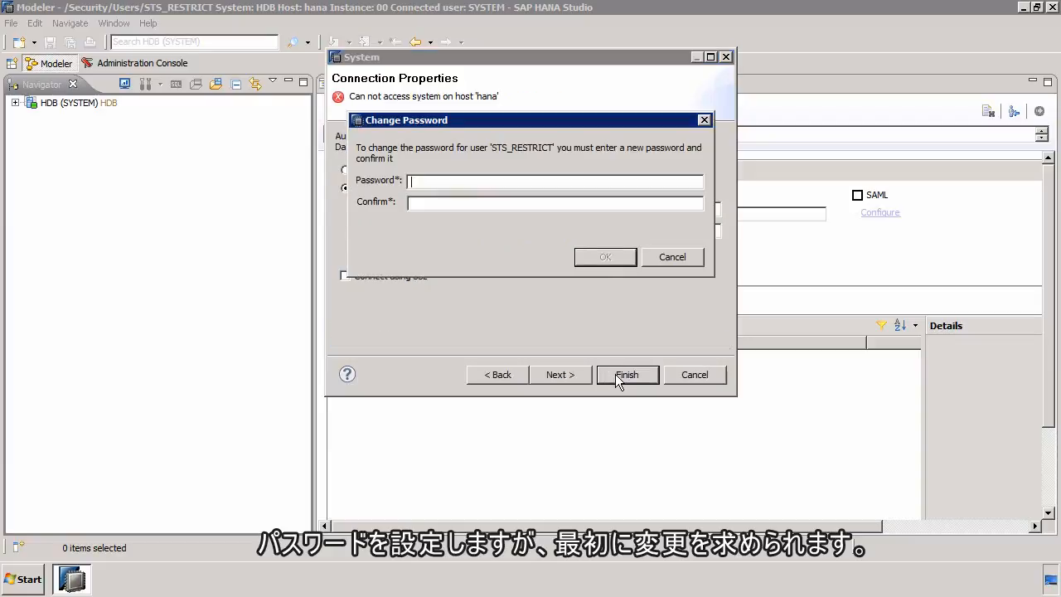
# Step: Enter and confirm a new password for STS_RESTRICT and acknowledge the password change
pyautogui.write('•••••••••')
pyautogui.press('Tab')
pyautogui.write('••••••••')
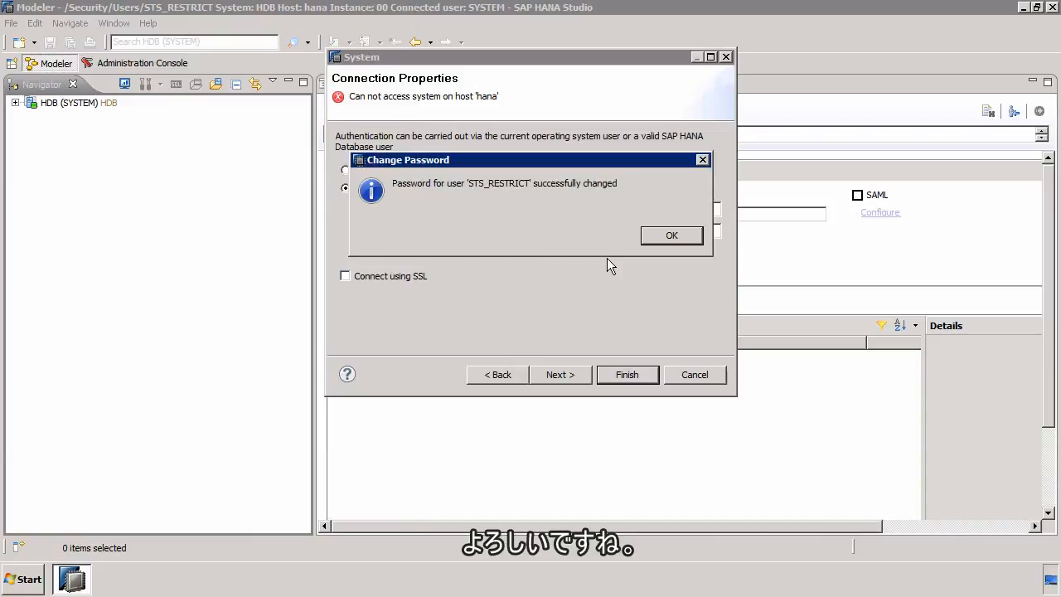
pyautogui.click(666, 237)
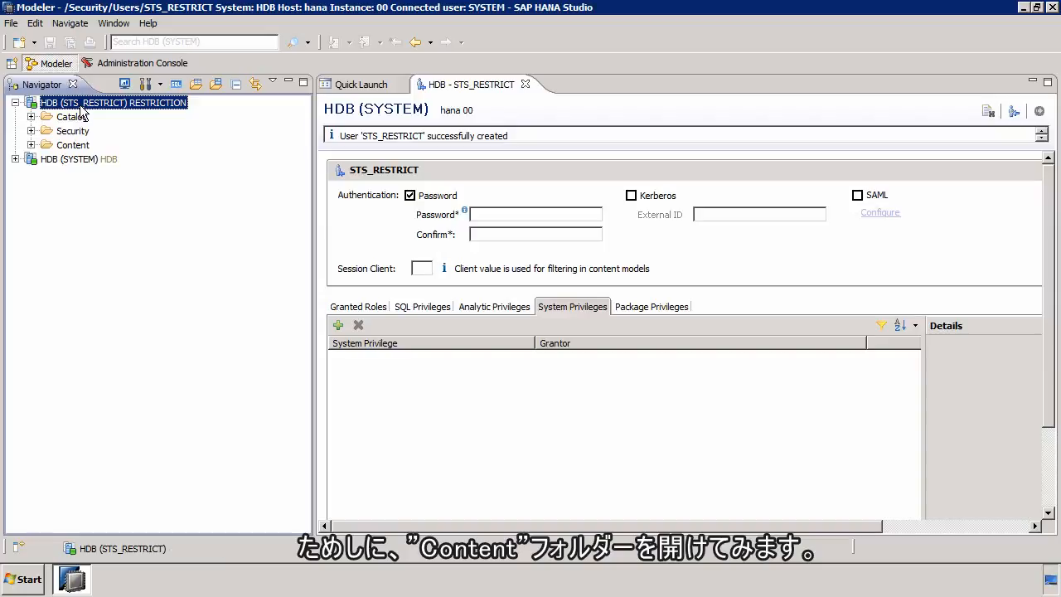
# Step: Expand the Content folder of the HDB (STS_RESTRICT) system to check the restricted user's access
pyautogui.click(31, 145)
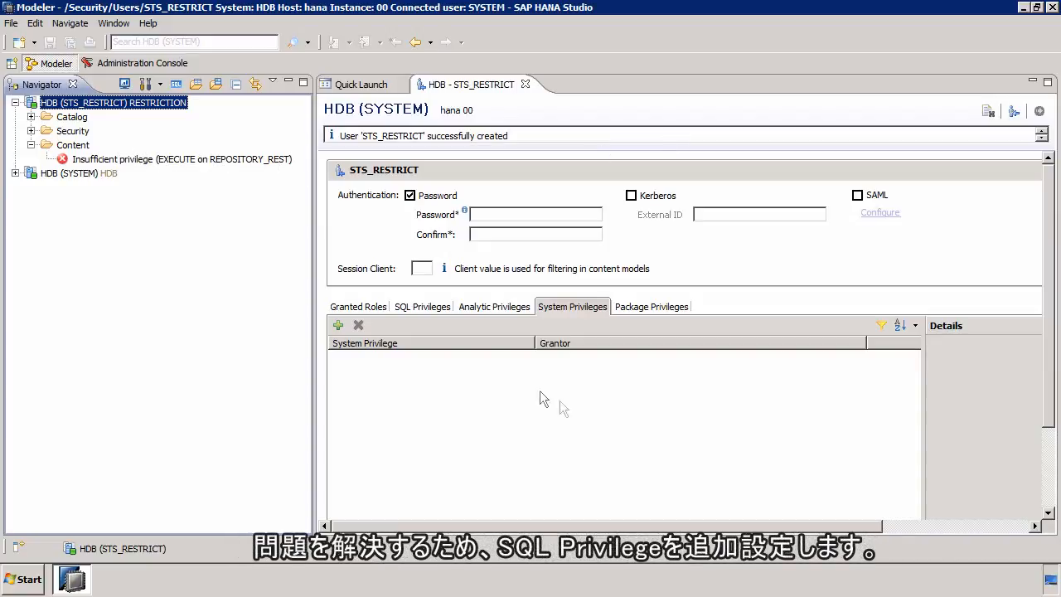
# Step: Grant STS_RESTRICT the EXECUTE SQL privilege on REPOSITORY_REST (SYS) and deploy the user changes
pyautogui.click(434, 307)
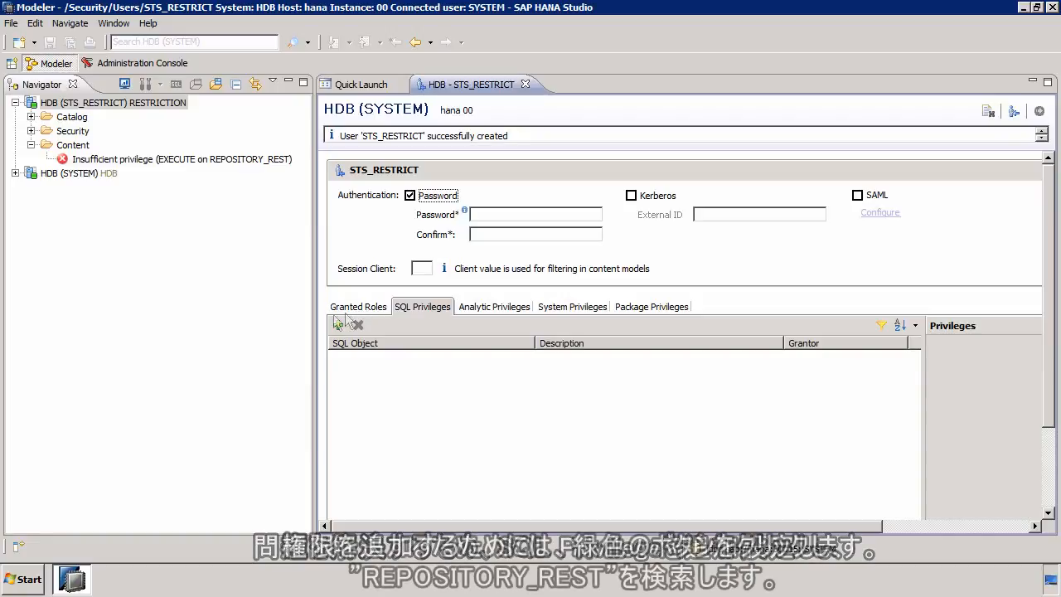
pyautogui.click(339, 326)
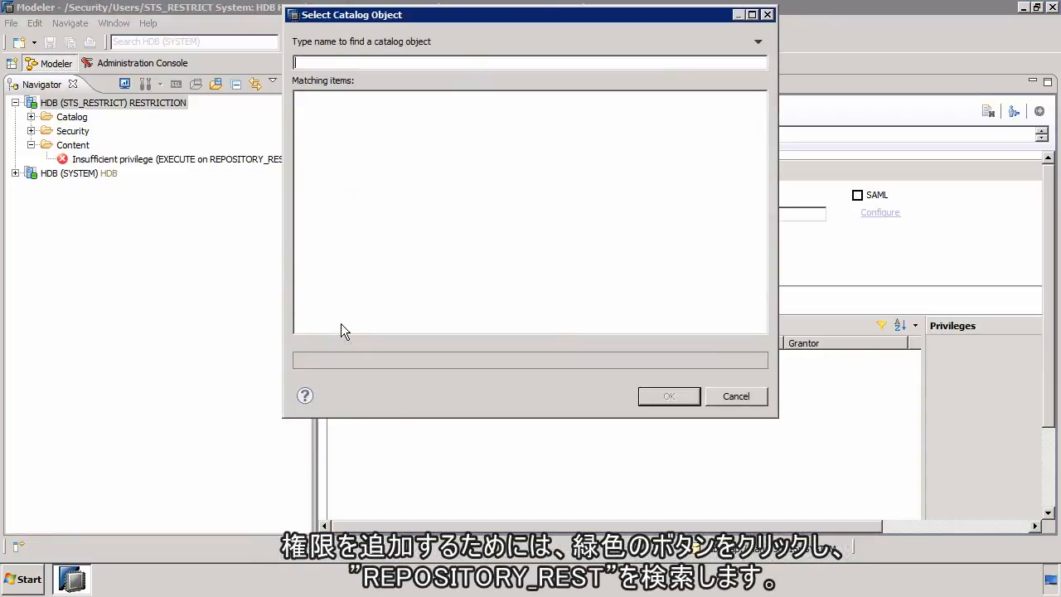
pyautogui.write('REPO')
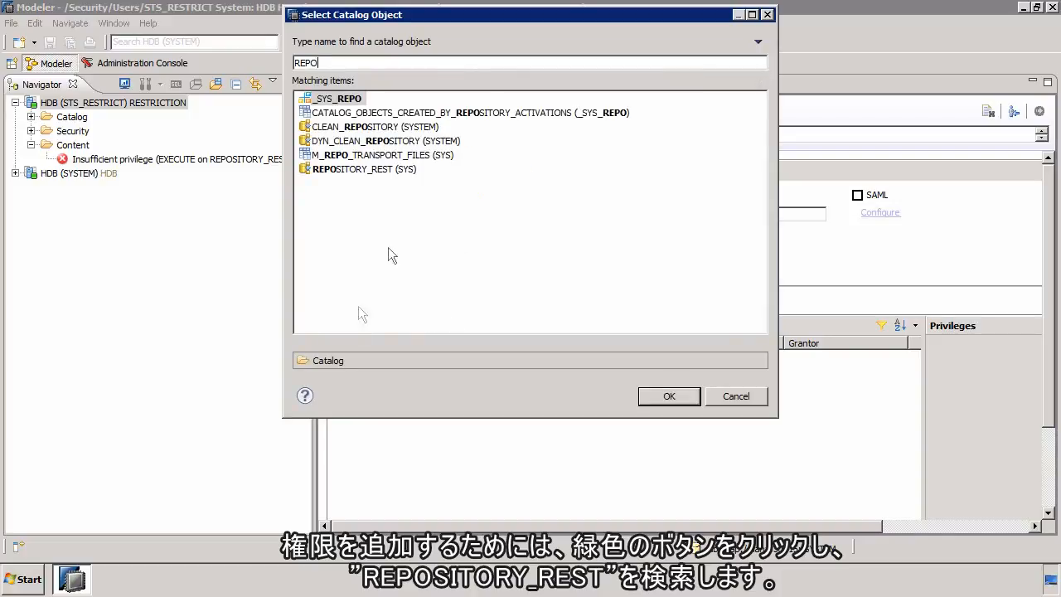
pyautogui.doubleClick(372, 169)
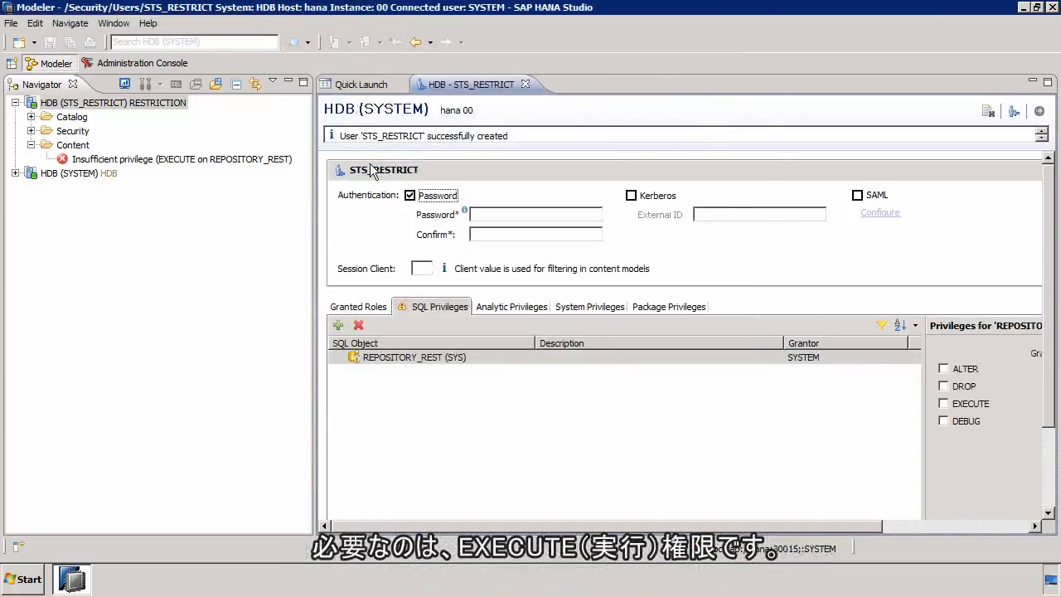
pyautogui.click(960, 409)
pyautogui.click(959, 408)
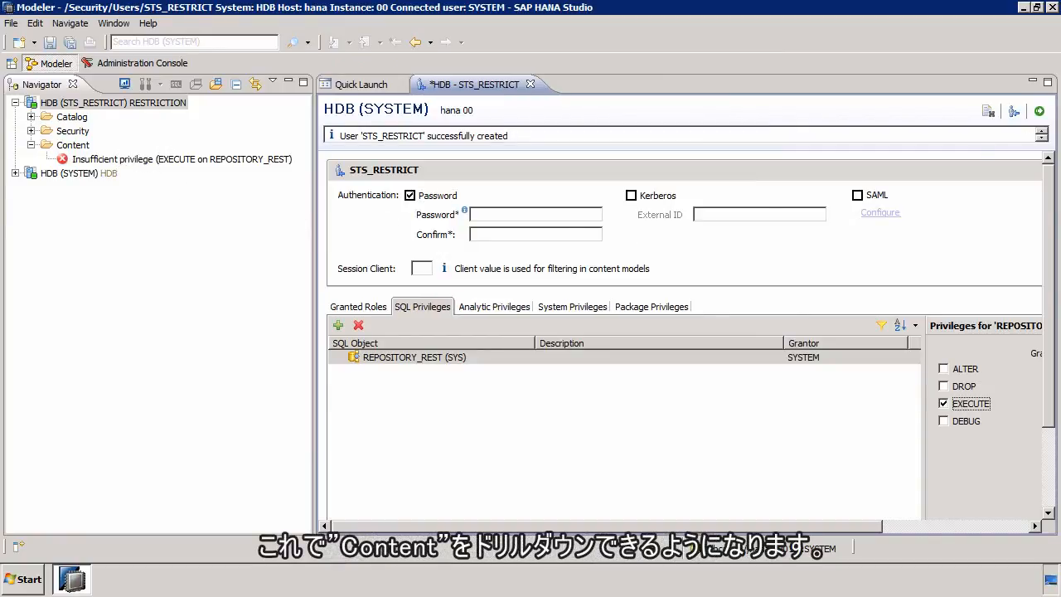
pyautogui.click(1038, 111)
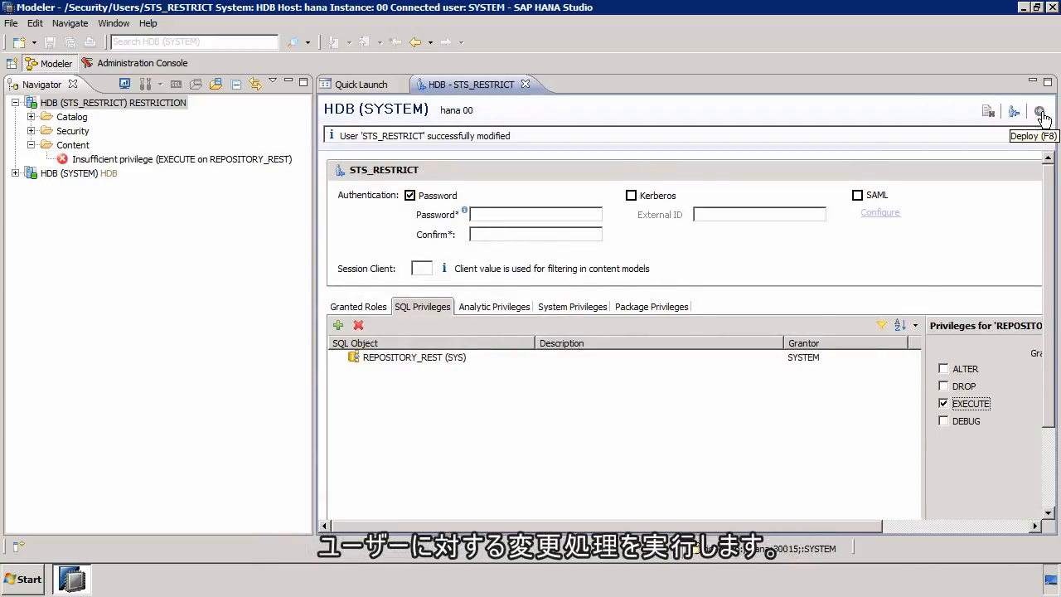
# Step: Try to open the administration editor of the HDB (STS_RESTRICT) system and dismiss the message
pyautogui.doubleClick(105, 103)
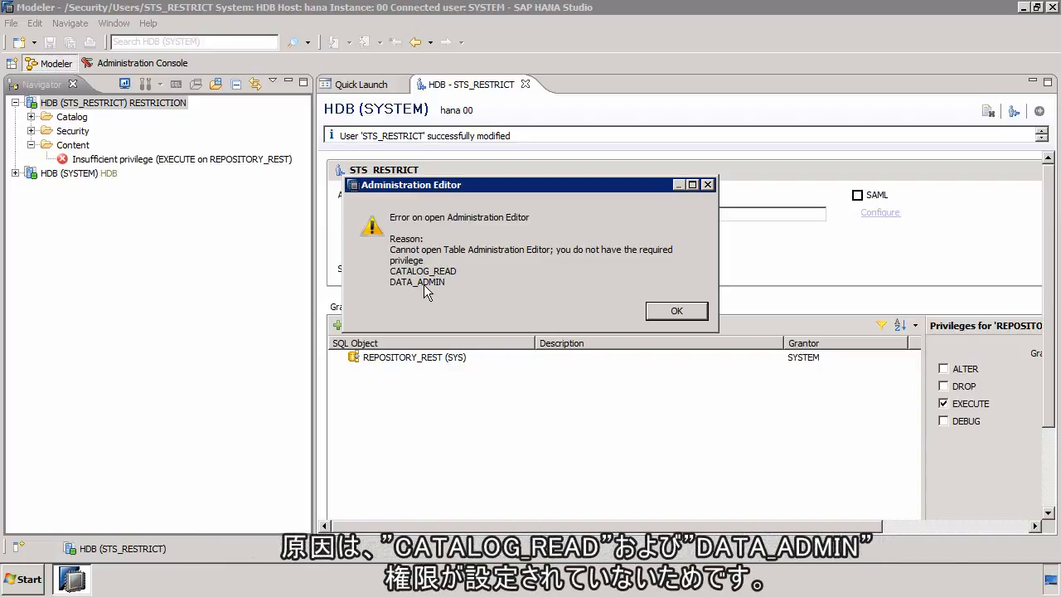
pyautogui.click(678, 311)
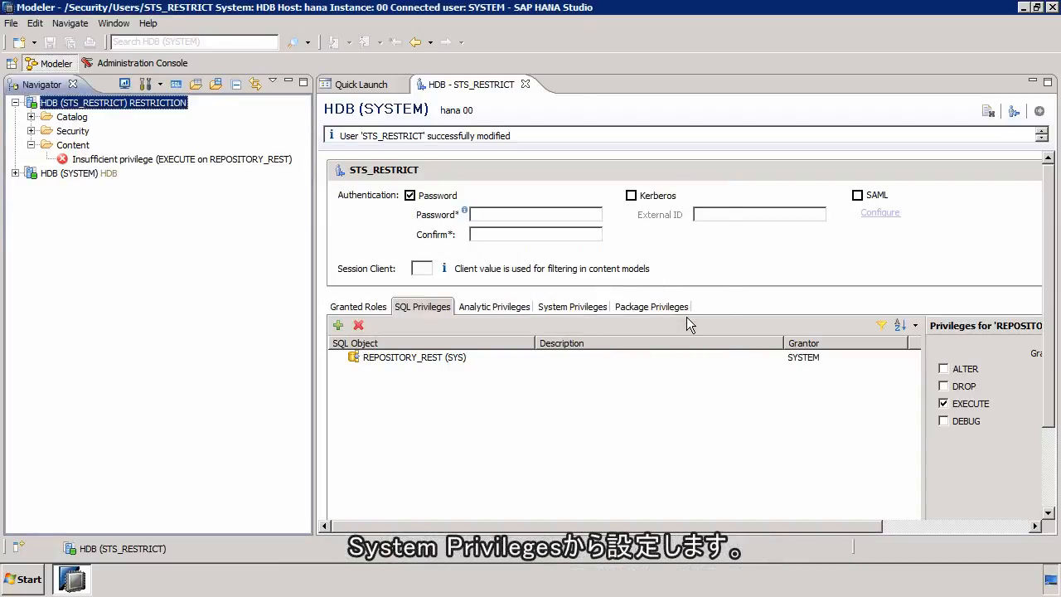
# Step: Grant STS_RESTRICT the system privileges CATALOG READ and DATA ADMIN and deploy the user changes
pyautogui.click(585, 308)
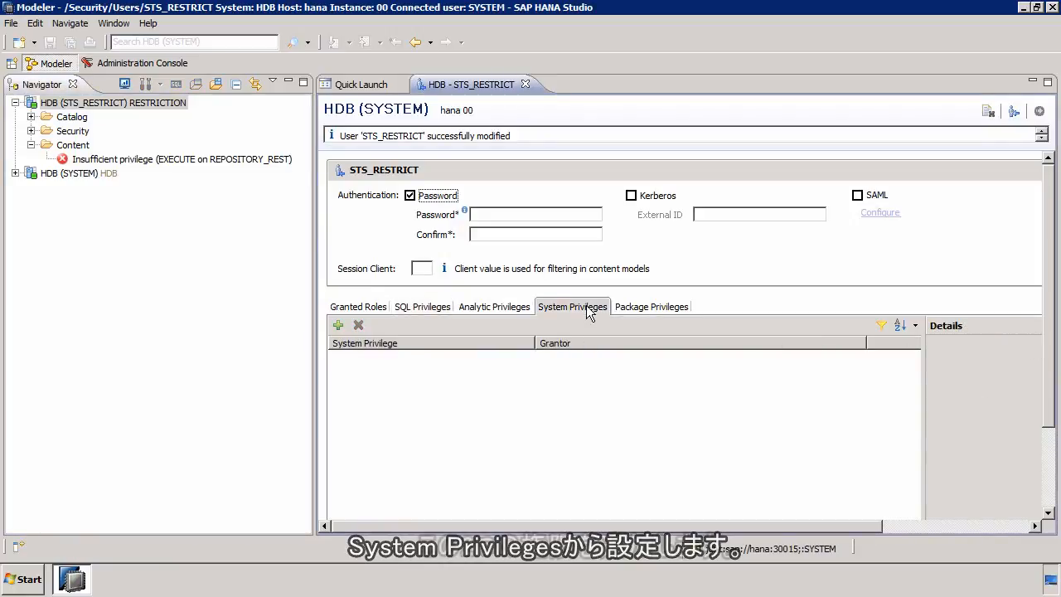
pyautogui.click(337, 327)
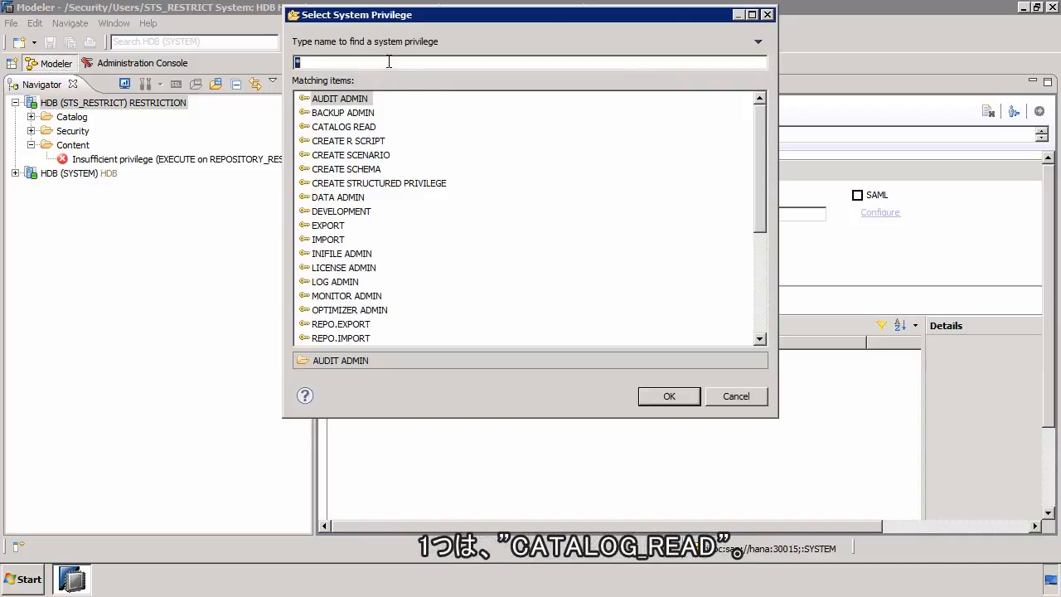
pyautogui.write('CATA')
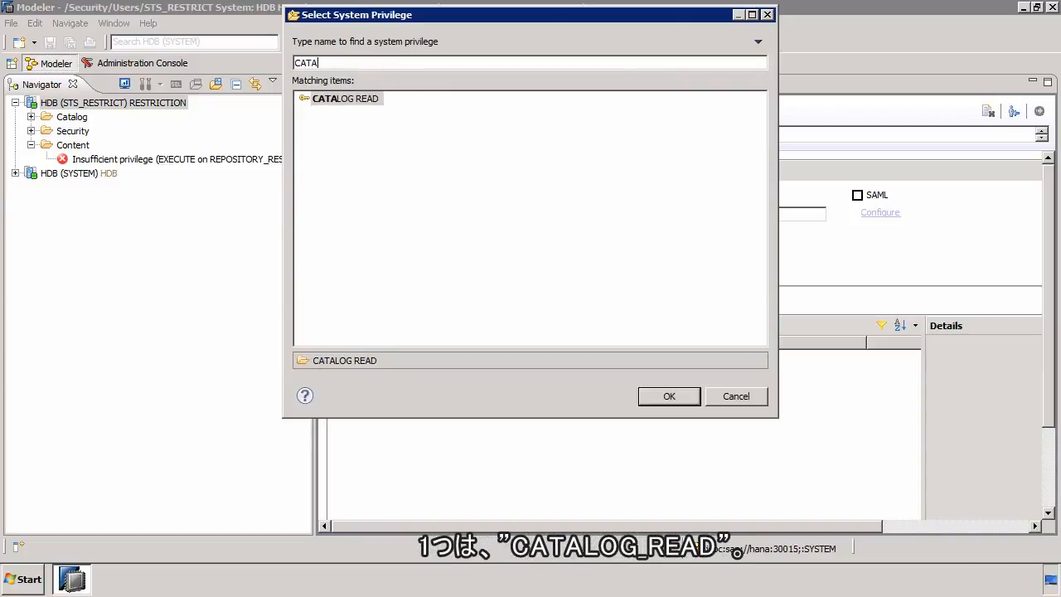
pyautogui.click(674, 395)
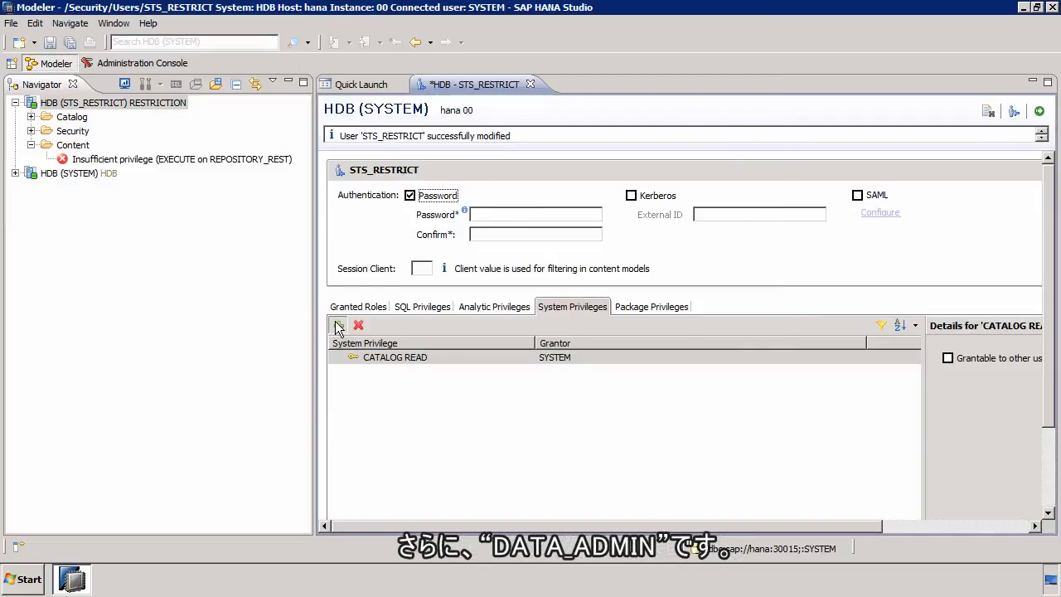
pyautogui.click(339, 326)
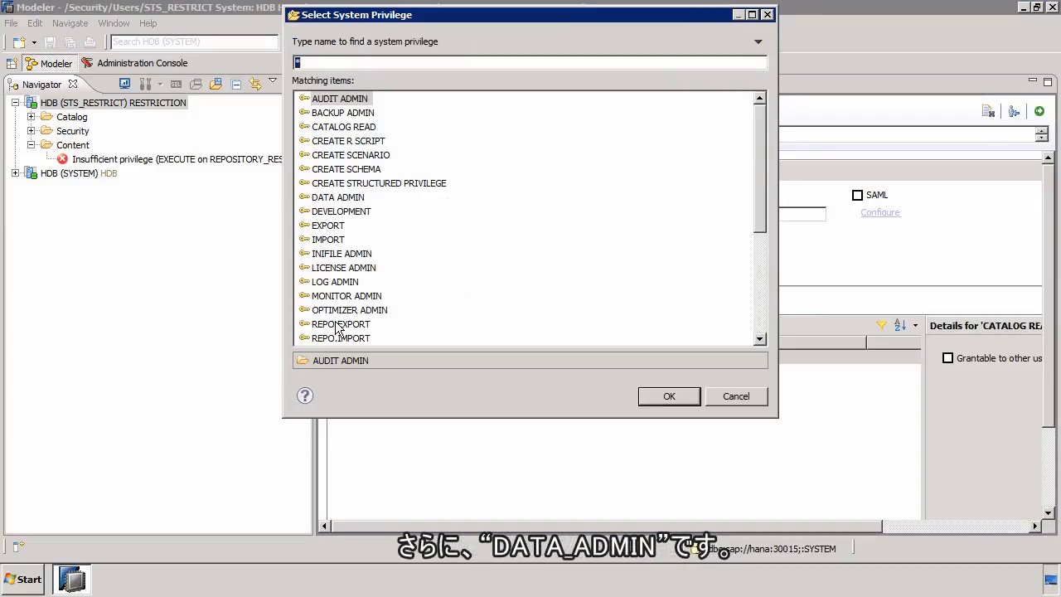
pyautogui.click(344, 200)
pyautogui.click(688, 393)
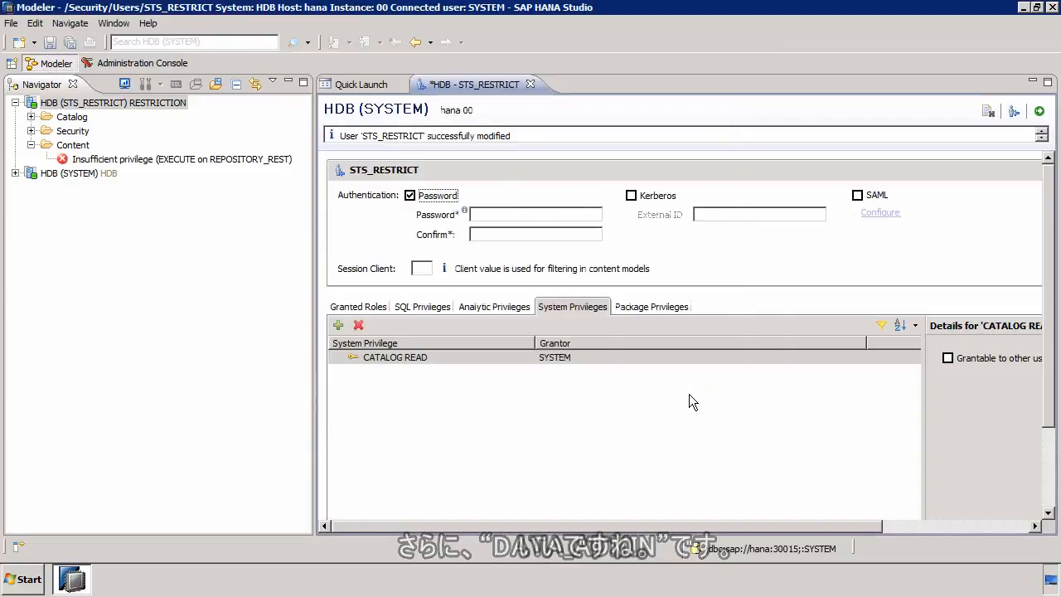
pyautogui.click(1038, 111)
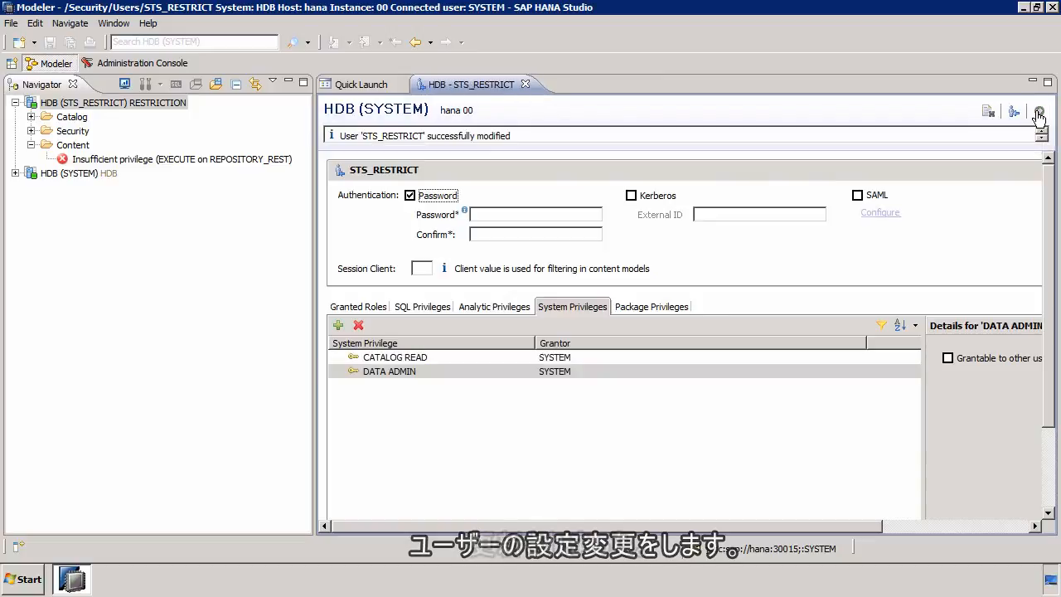
# Step: Open and close the administration overview of the HDB (STS_RESTRICT) system, and expand its Content folder down to the sts package
pyautogui.click(118, 102)
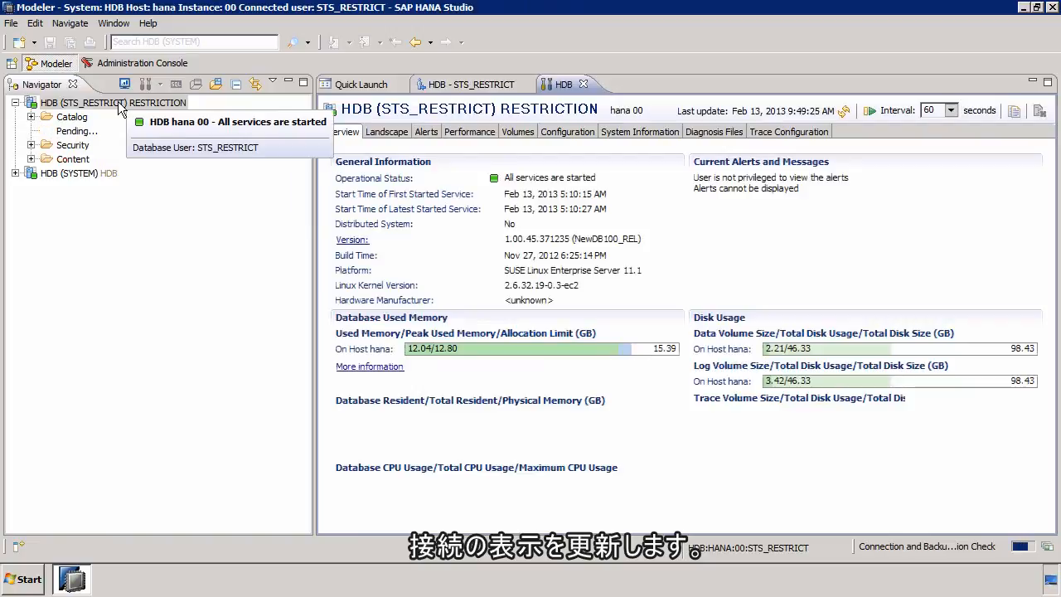
pyautogui.click(585, 84)
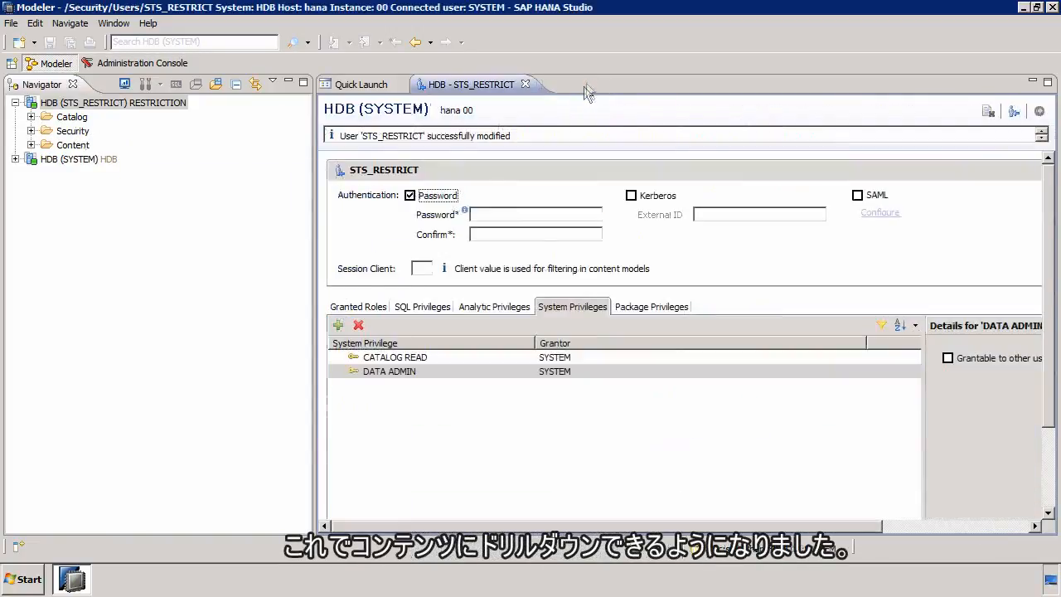
pyautogui.click(32, 145)
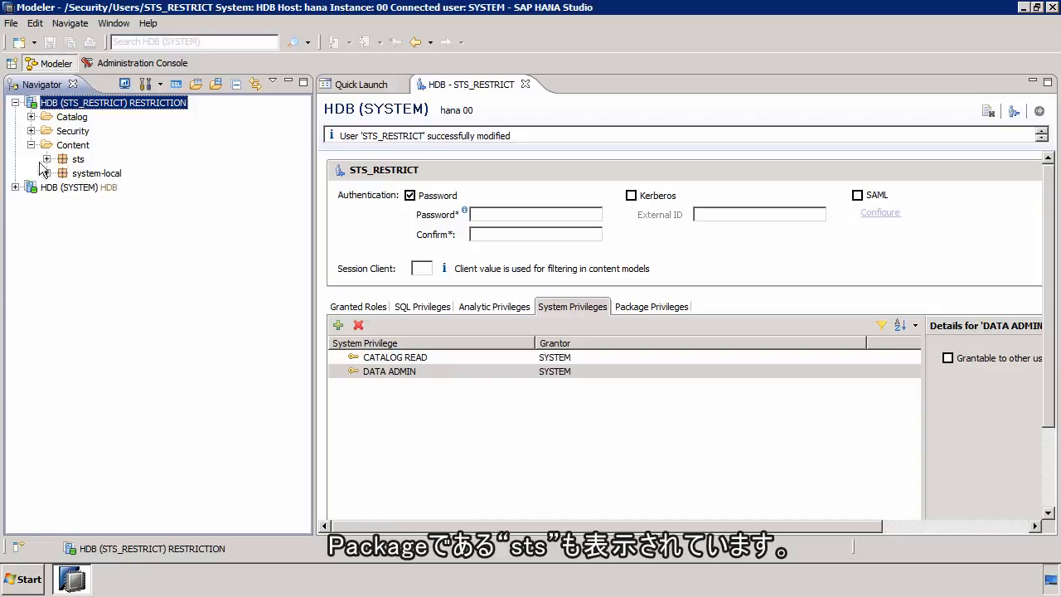
pyautogui.click(47, 160)
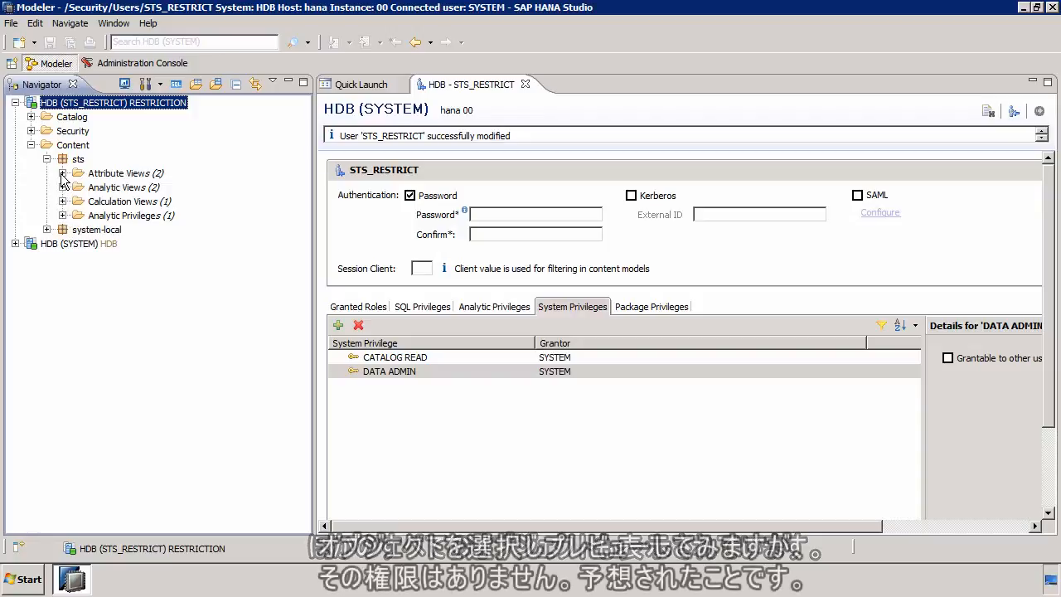
# Step: Try a data preview of the attribute view STS_ATTRIBUTE_VIEW in the sts package as STS_RESTRICT
pyautogui.click(62, 174)
pyautogui.click(129, 189)
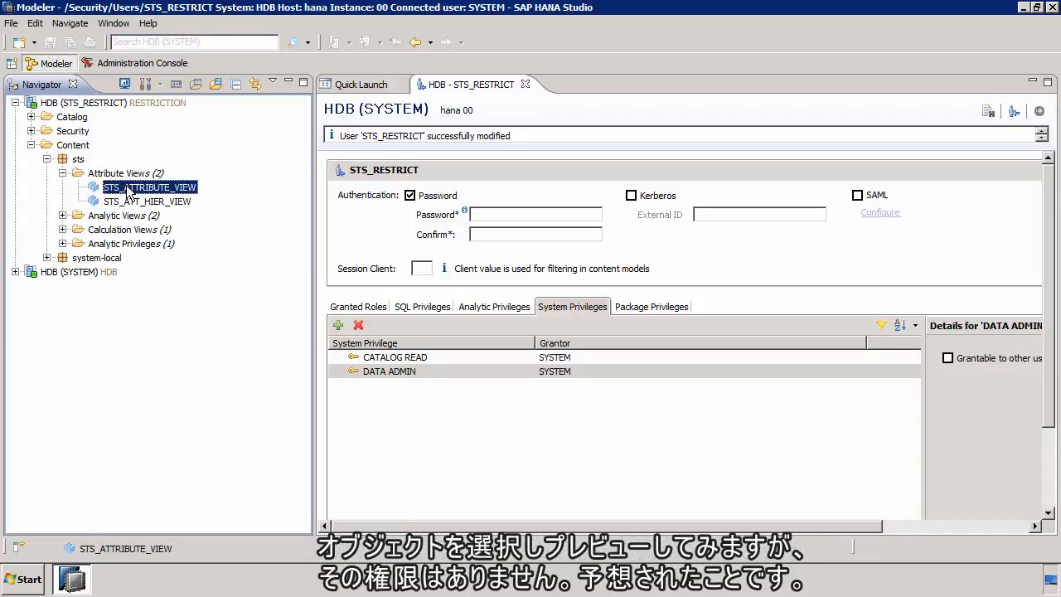
pyautogui.rightClick(129, 189)
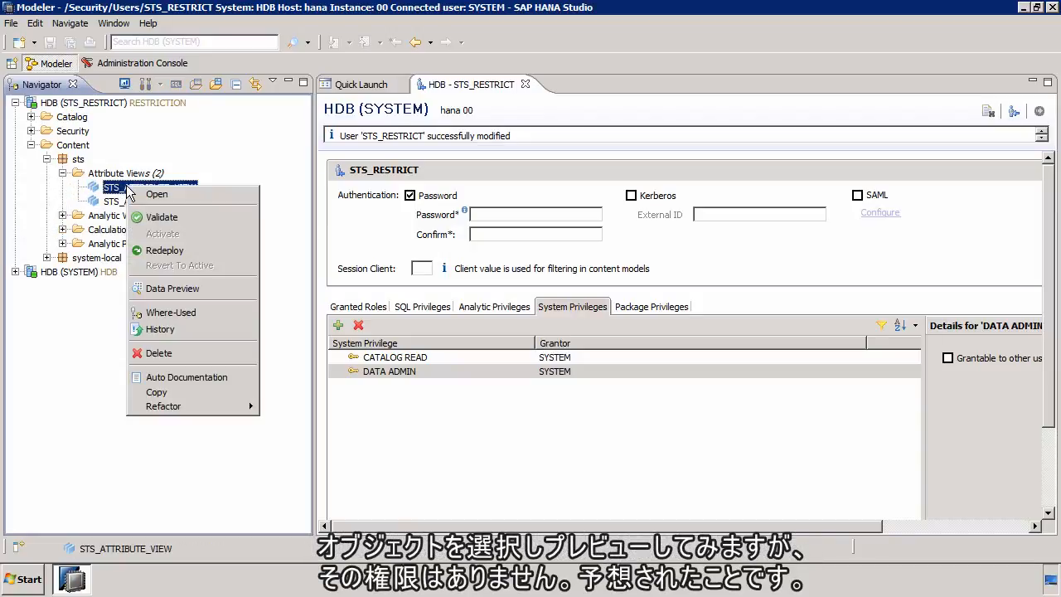
pyautogui.click(183, 287)
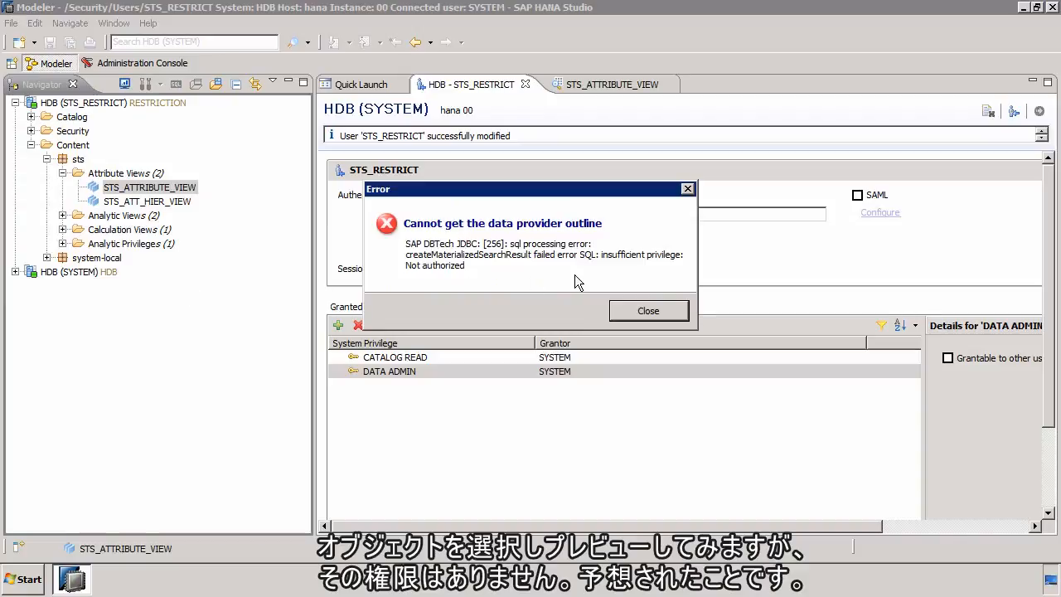
pyautogui.click(648, 311)
# Step: Try a data preview of the calculation view STS_CALC_GRAPH_VIEW as STS_RESTRICT and close both view previews
pyautogui.click(62, 173)
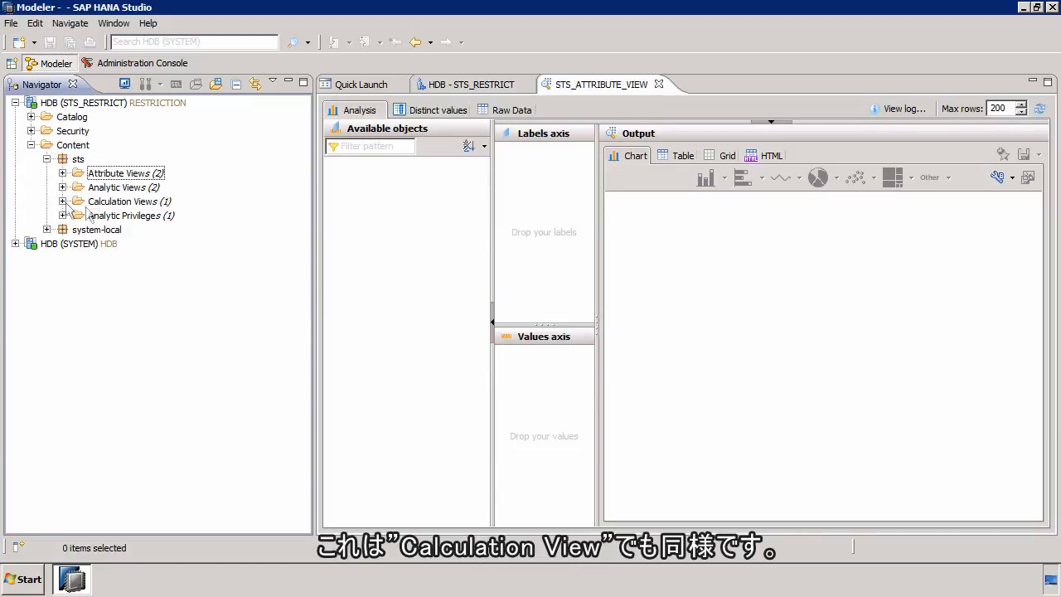
pyautogui.click(62, 201)
pyautogui.click(144, 219)
pyautogui.rightClick(145, 220)
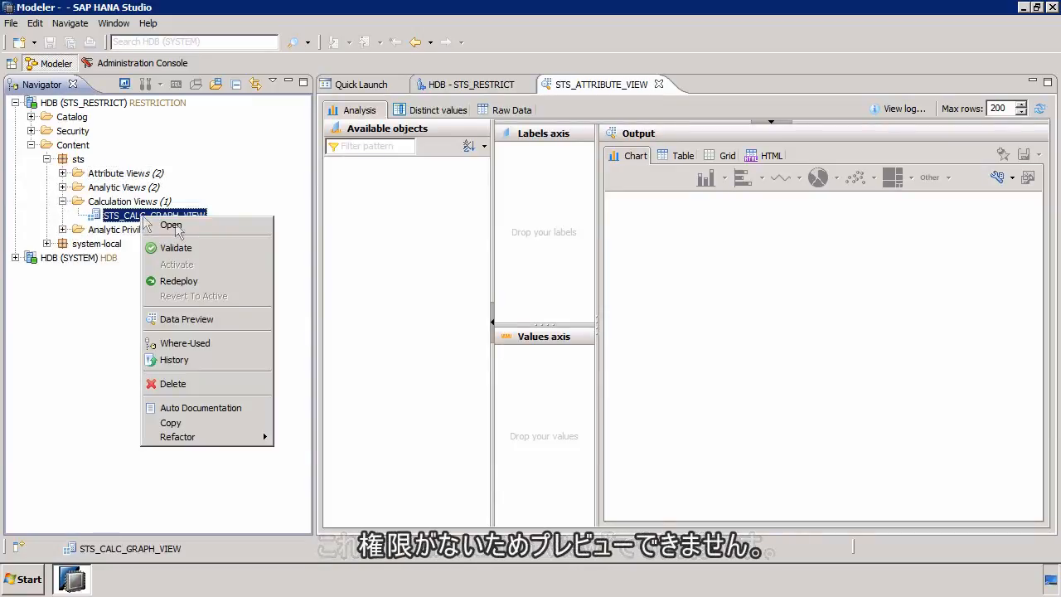
pyautogui.click(214, 318)
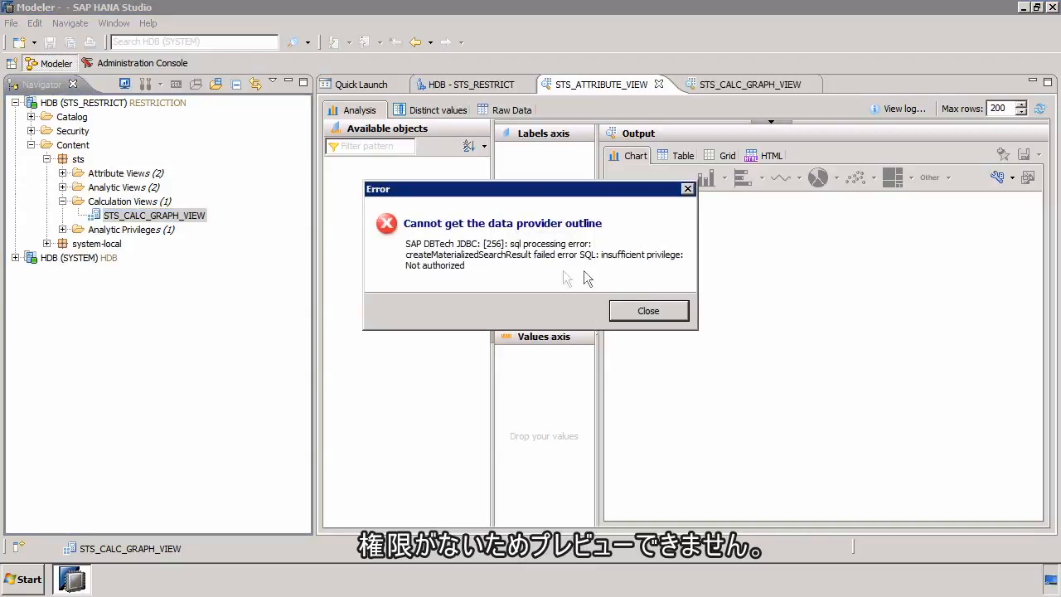
pyautogui.click(646, 310)
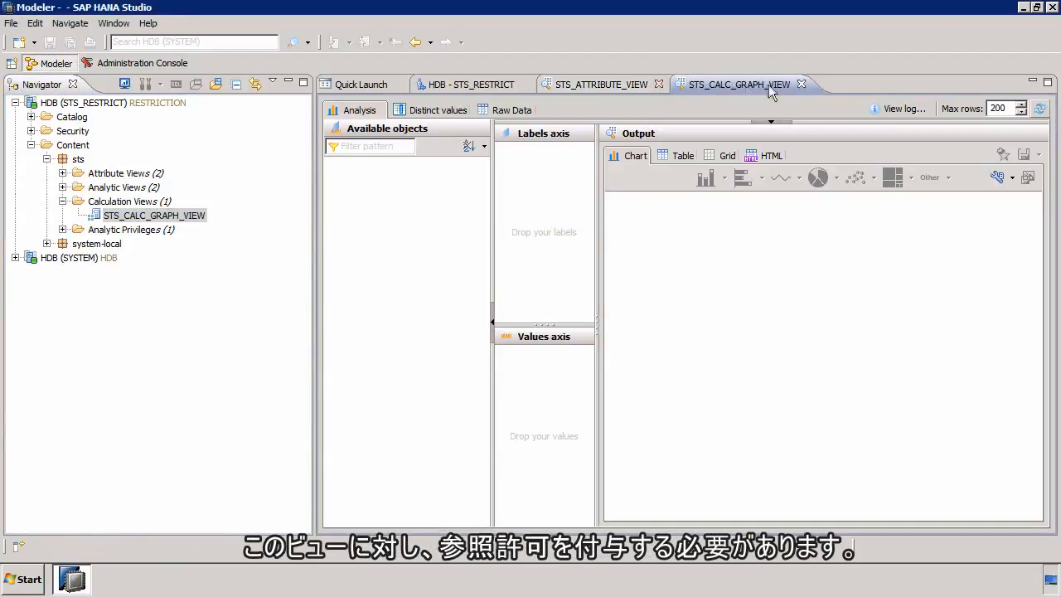
pyautogui.click(801, 85)
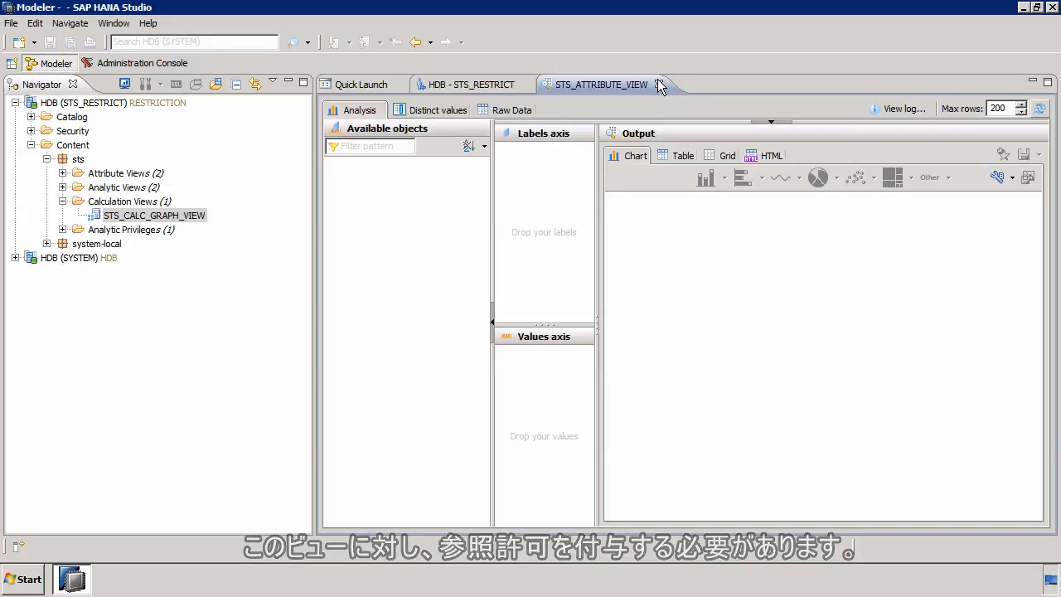
pyautogui.click(659, 84)
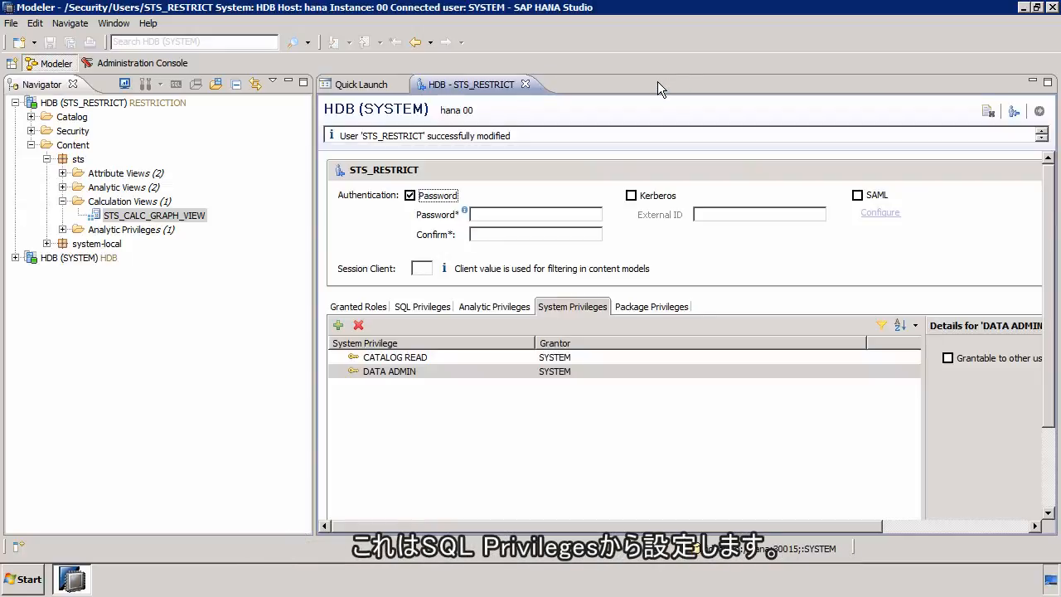
# Step: Add a SQL privilege for STS_RESTRICT on sts/STS_CALC_GRAPH_VIEW (_SYS_BIC) that allows only SELECT
pyautogui.click(423, 307)
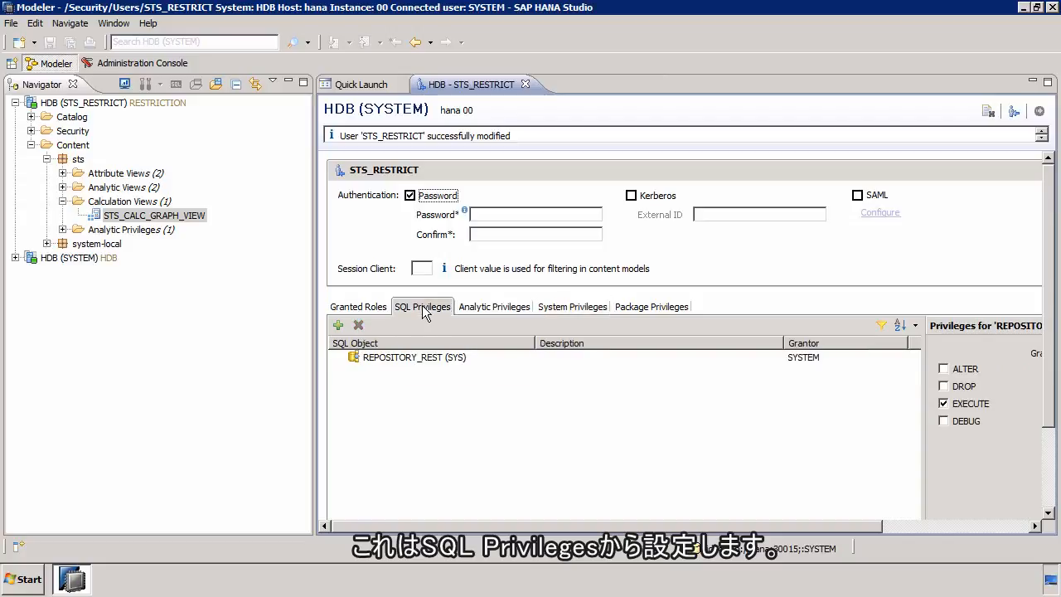
pyautogui.click(338, 325)
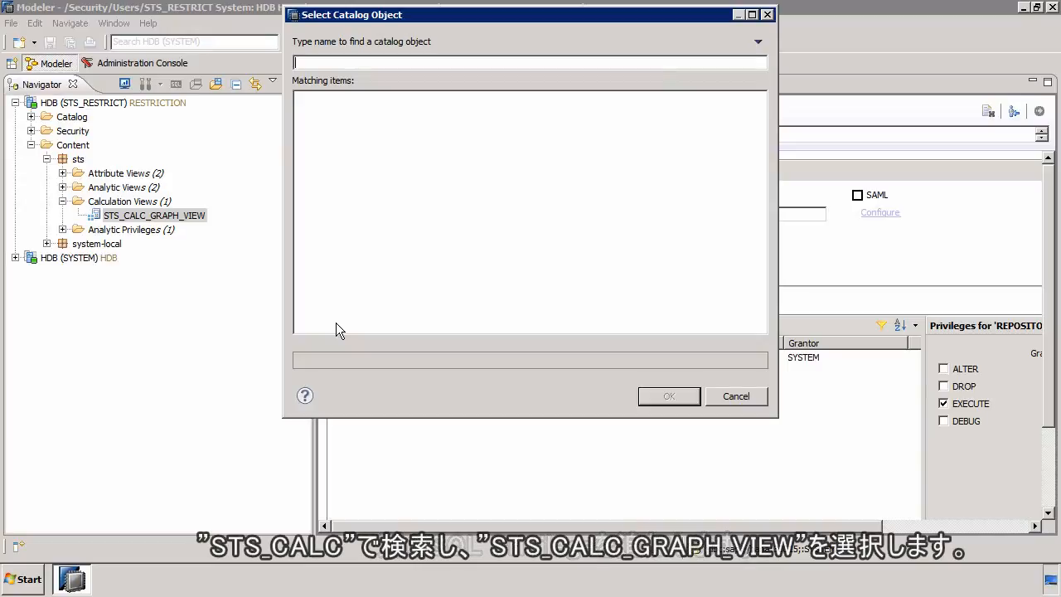
pyautogui.write('st')
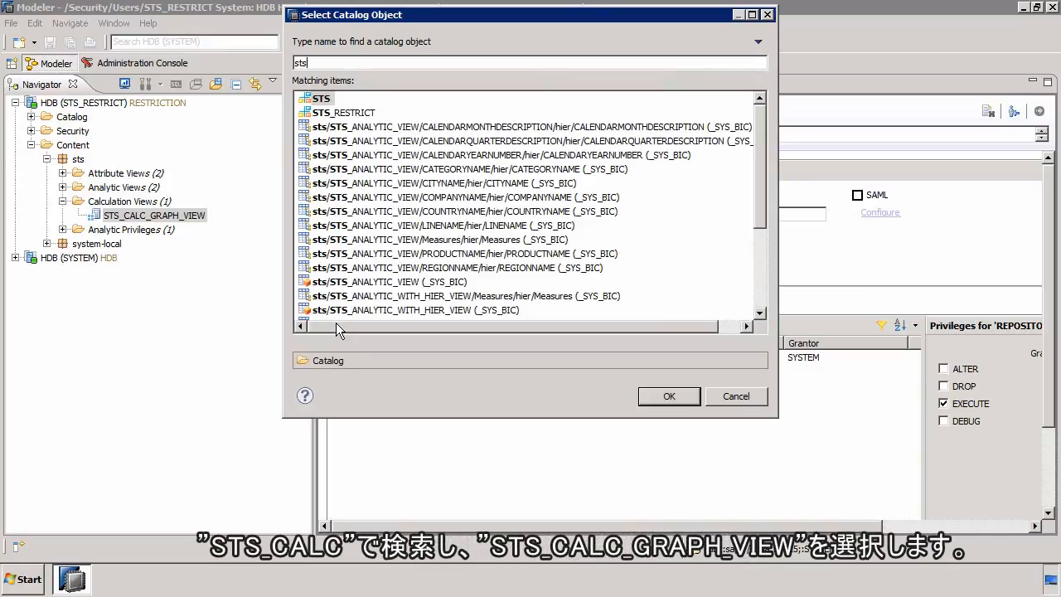
pyautogui.write('s')
pyautogui.press('BackSpace')
pyautogui.write('_ca')
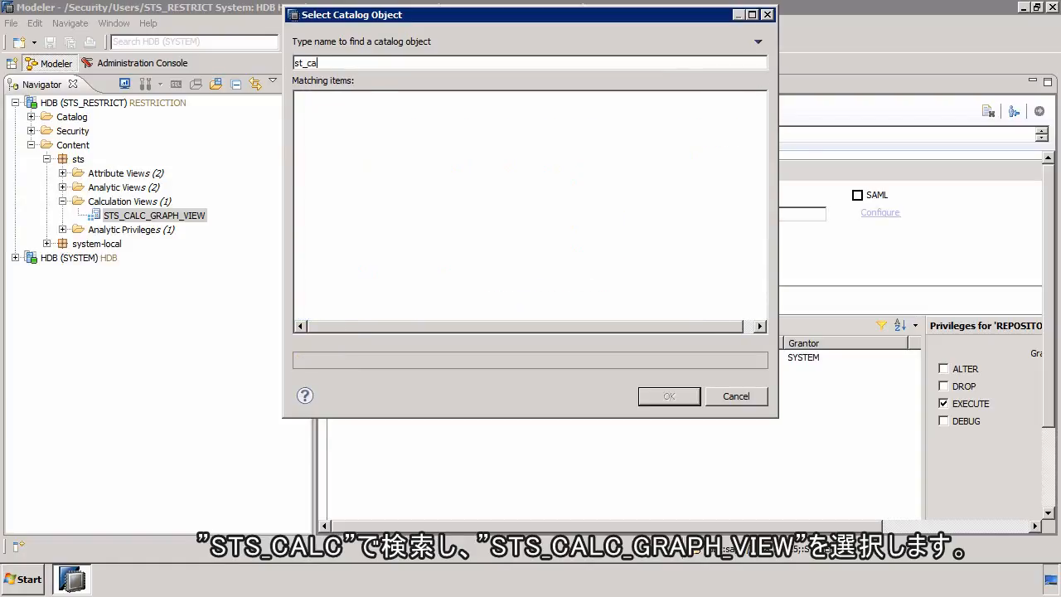
pyautogui.hotkey('ctrl', 'a')
pyautogui.write('STS_CA')
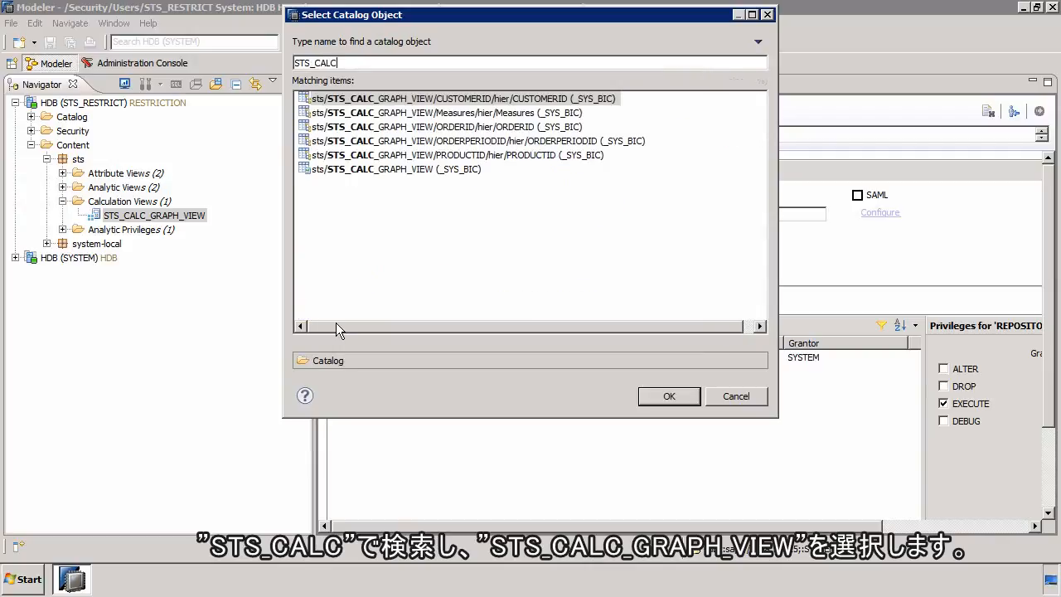
pyautogui.doubleClick(384, 168)
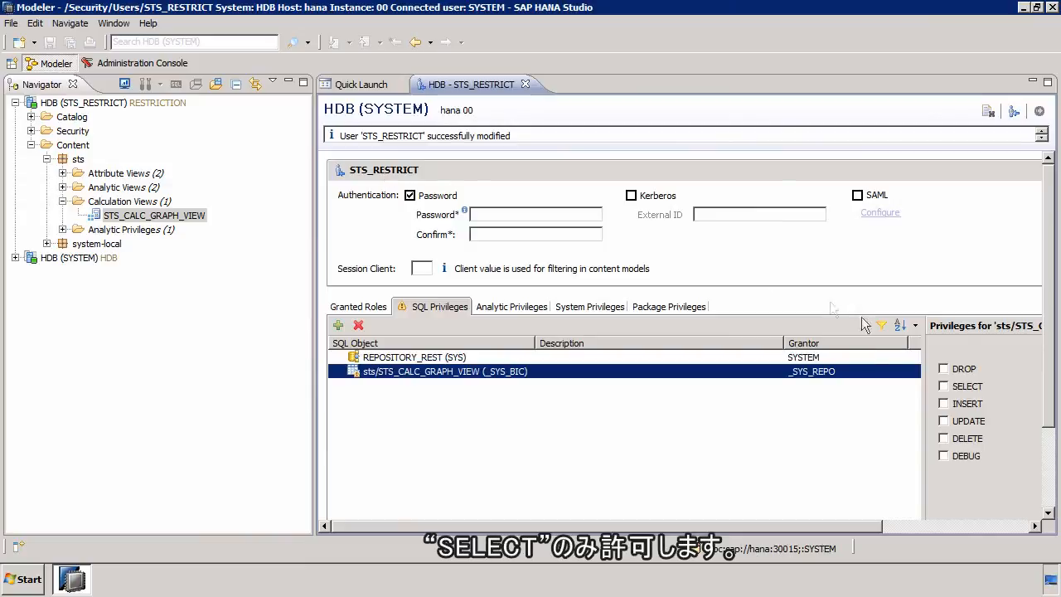
pyautogui.click(956, 387)
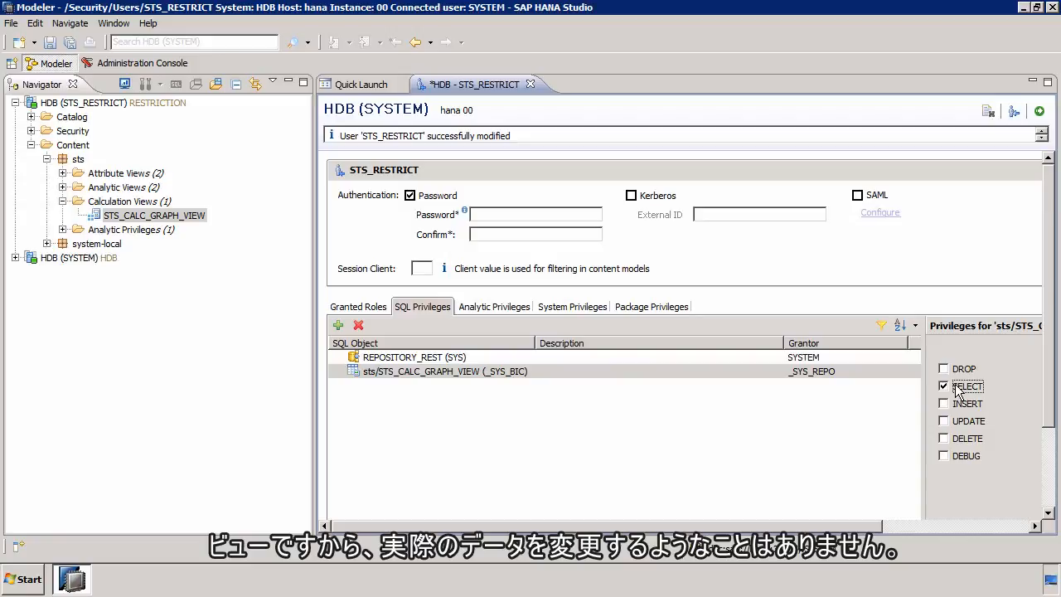
# Step: Deploy the STS_RESTRICT user changes, try a data preview of STS_CALC_GRAPH_VIEW as STS_RESTRICT and close that preview
pyautogui.click(1040, 114)
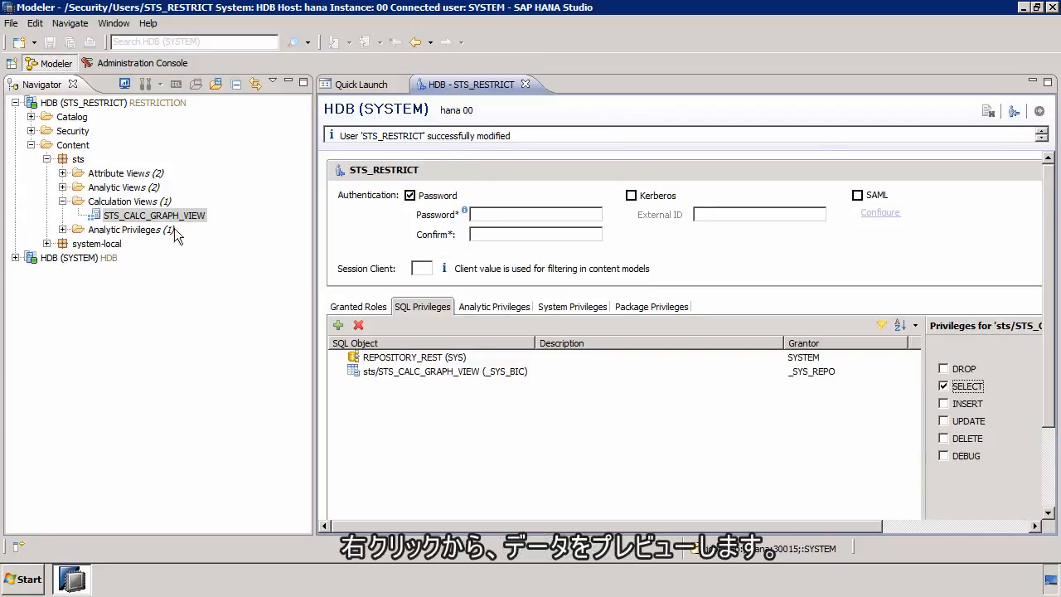
pyautogui.rightClick(160, 217)
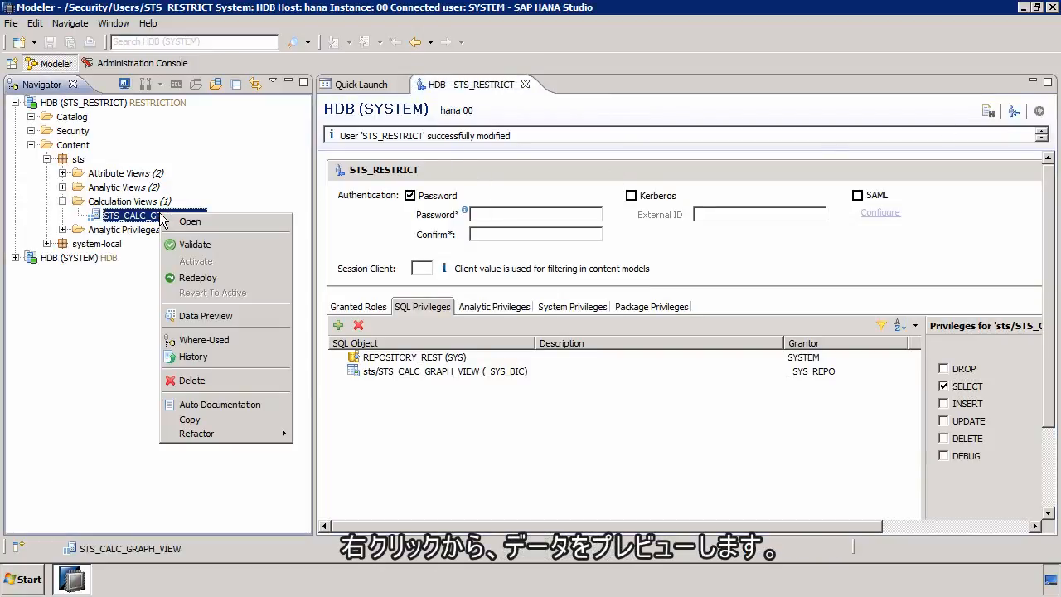
pyautogui.click(212, 316)
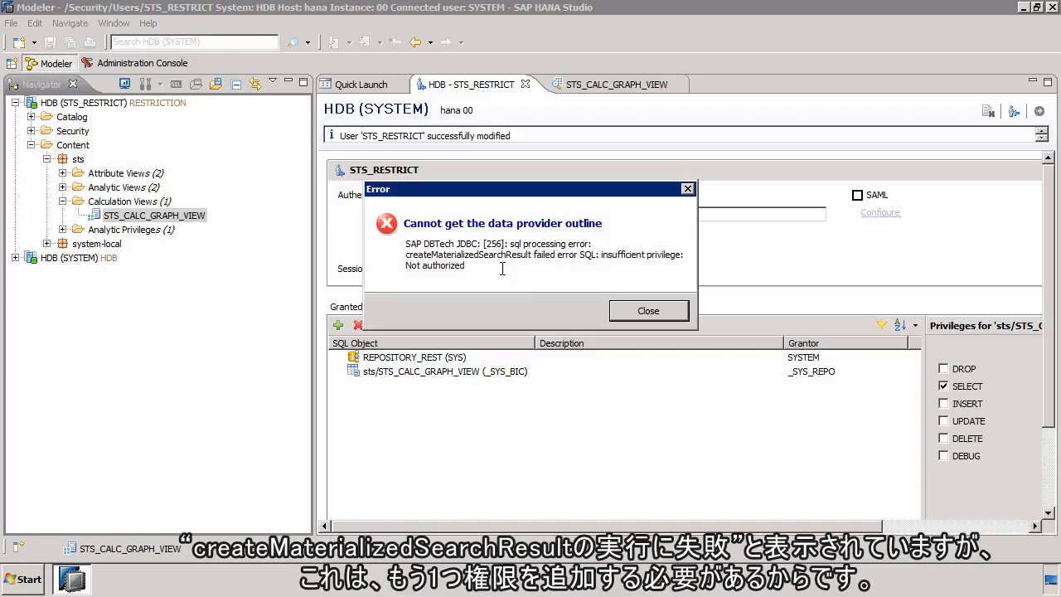
pyautogui.click(620, 311)
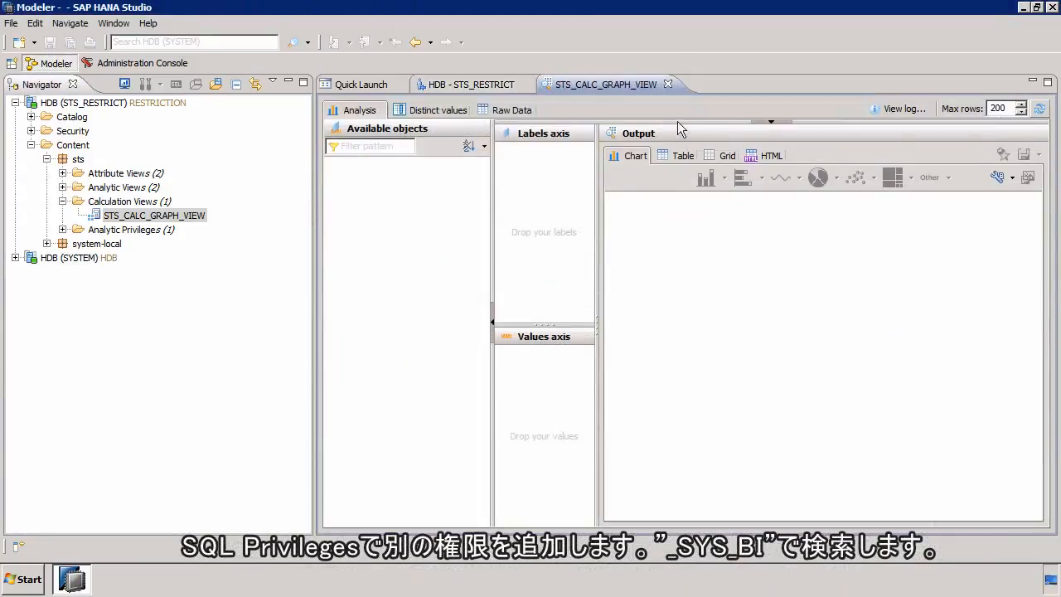
pyautogui.click(667, 83)
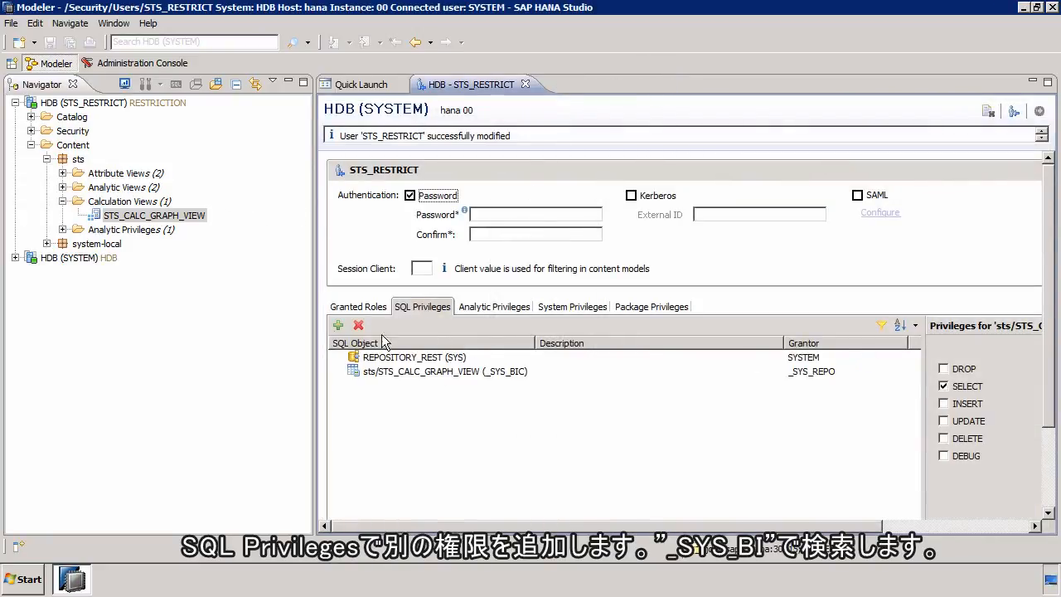
# Step: Add a SQL privilege for STS_RESTRICT on _SYS_BI that allows EXECUTE and SELECT, and deploy the user
pyautogui.click(338, 326)
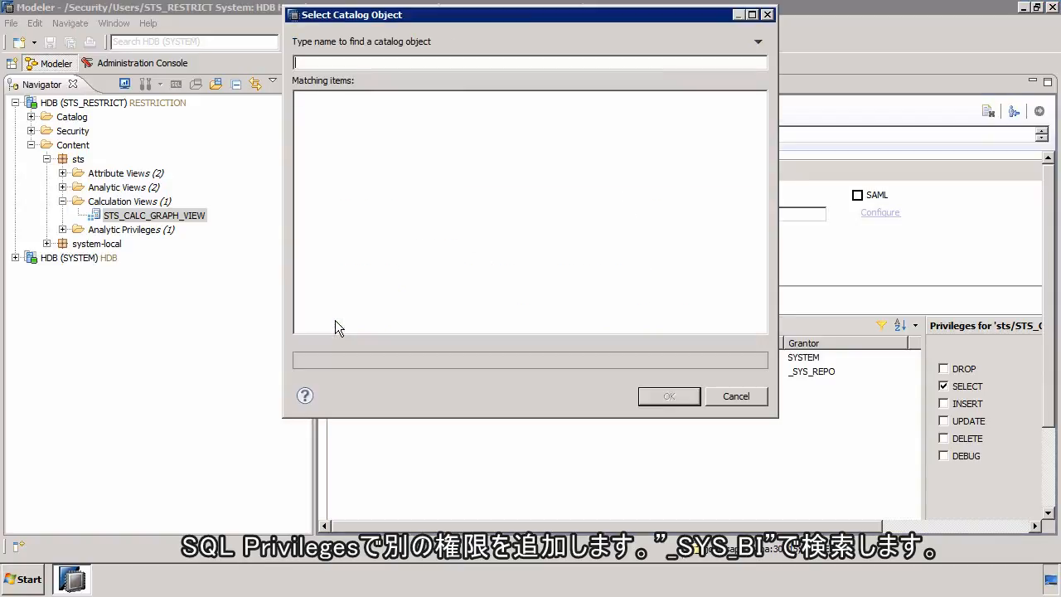
pyautogui.write('_SYS_BI')
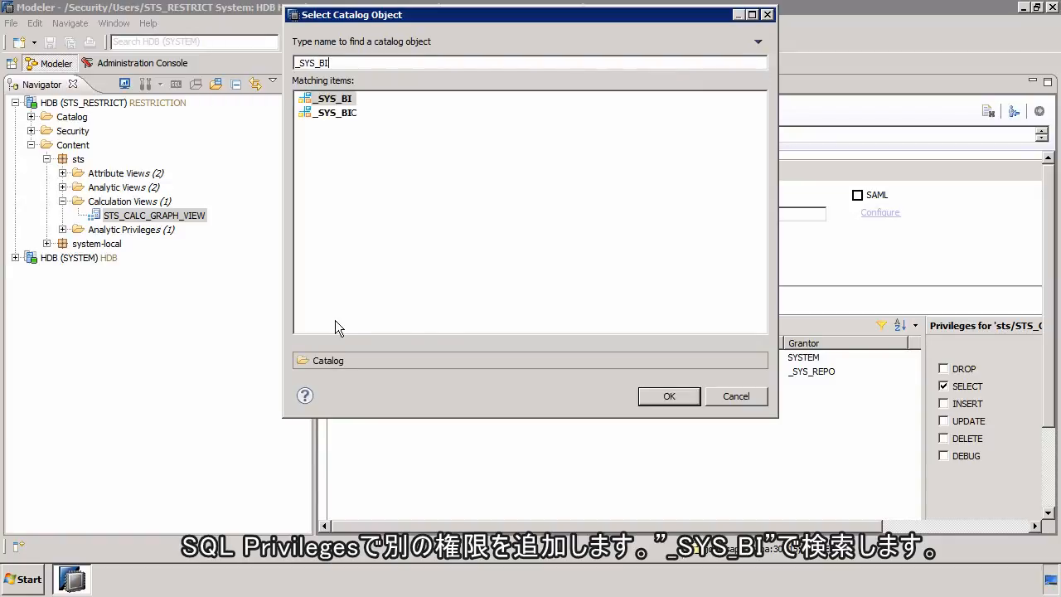
pyautogui.click(661, 394)
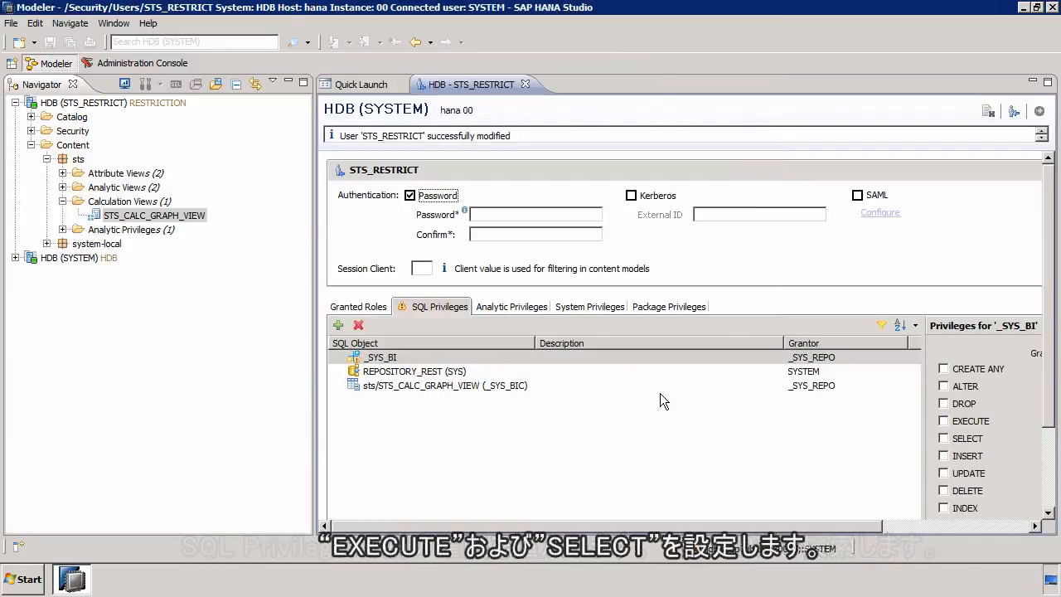
pyautogui.click(970, 422)
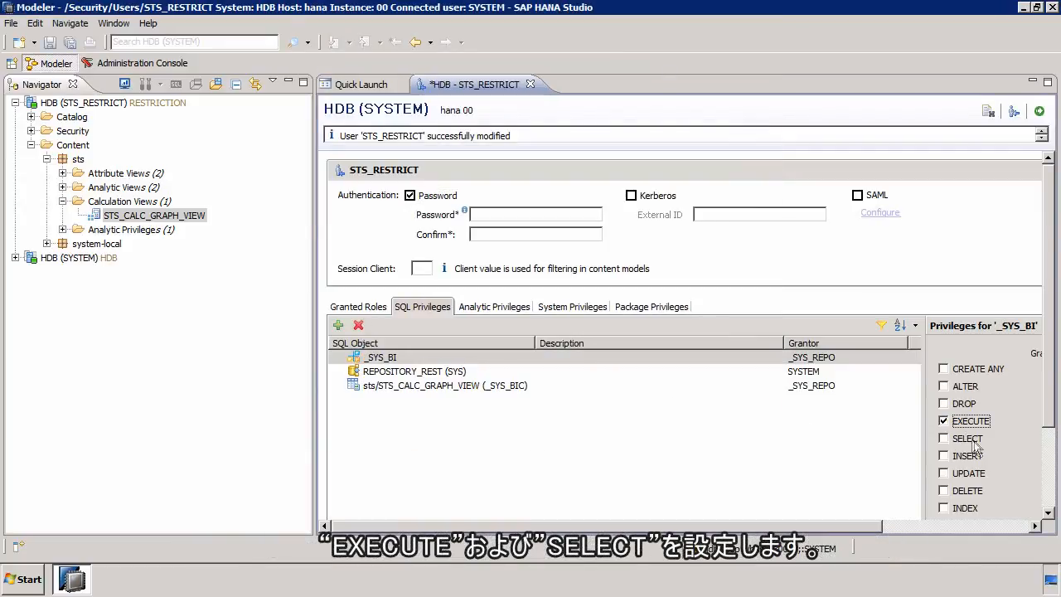
pyautogui.click(970, 440)
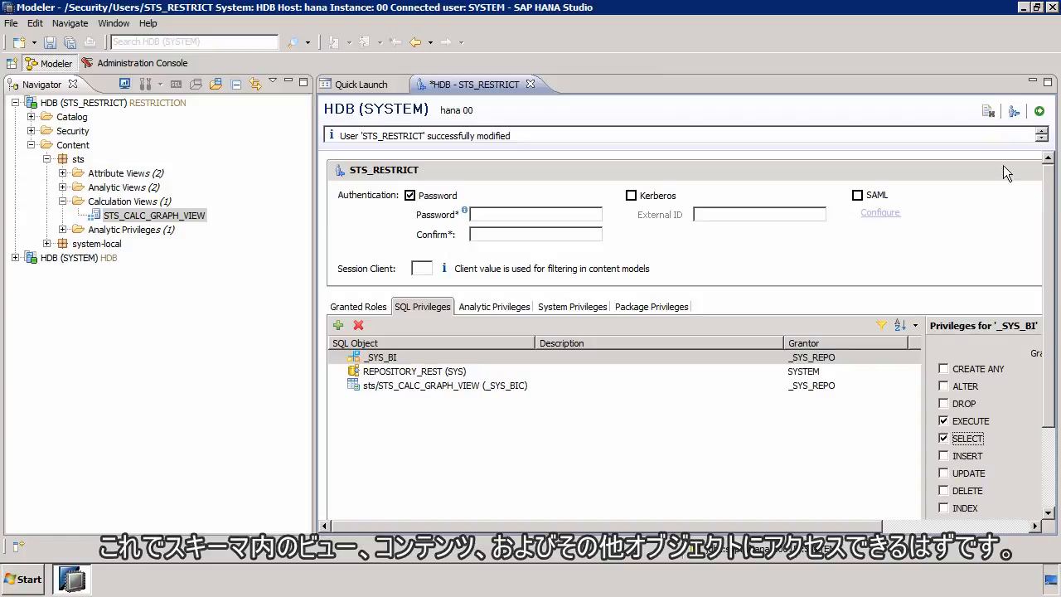
pyautogui.click(1038, 111)
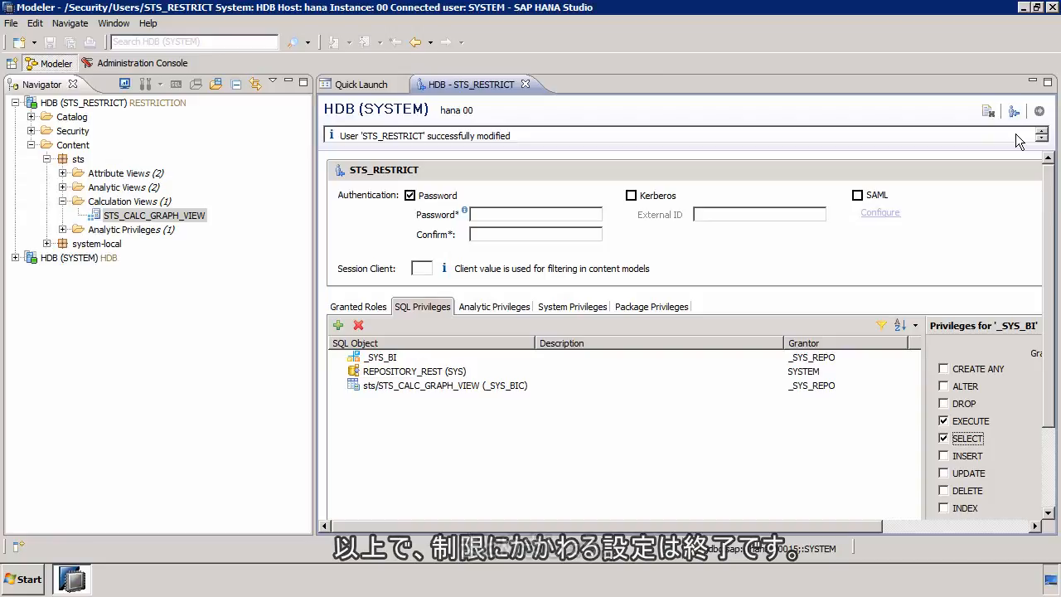
# Step: Review the package, system, analytic and SQL privileges and granted roles of STS_RESTRICT, and close the user editor
pyautogui.click(670, 308)
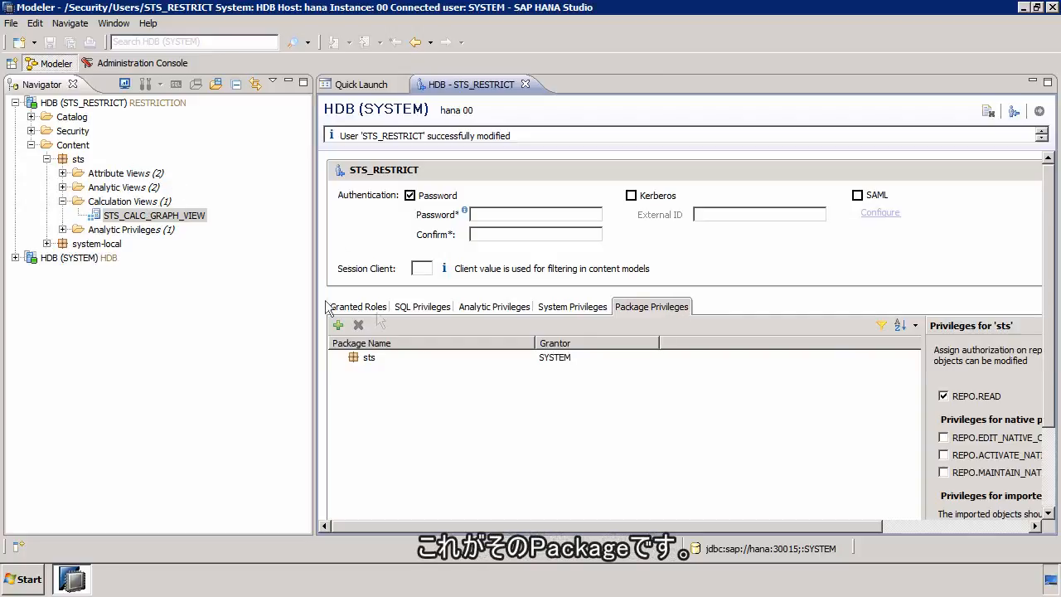
pyautogui.click(560, 308)
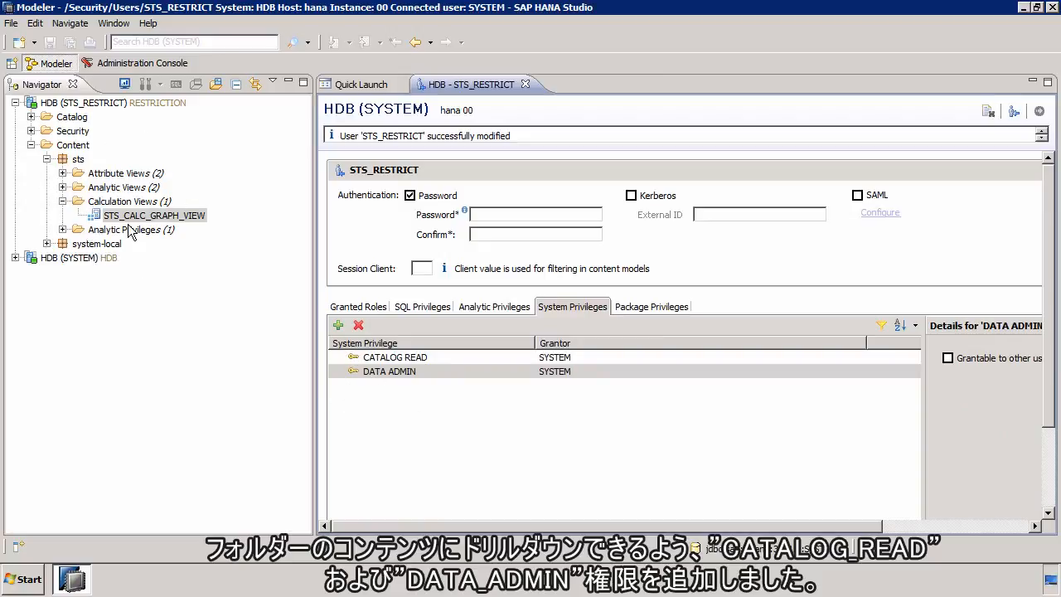
pyautogui.click(494, 304)
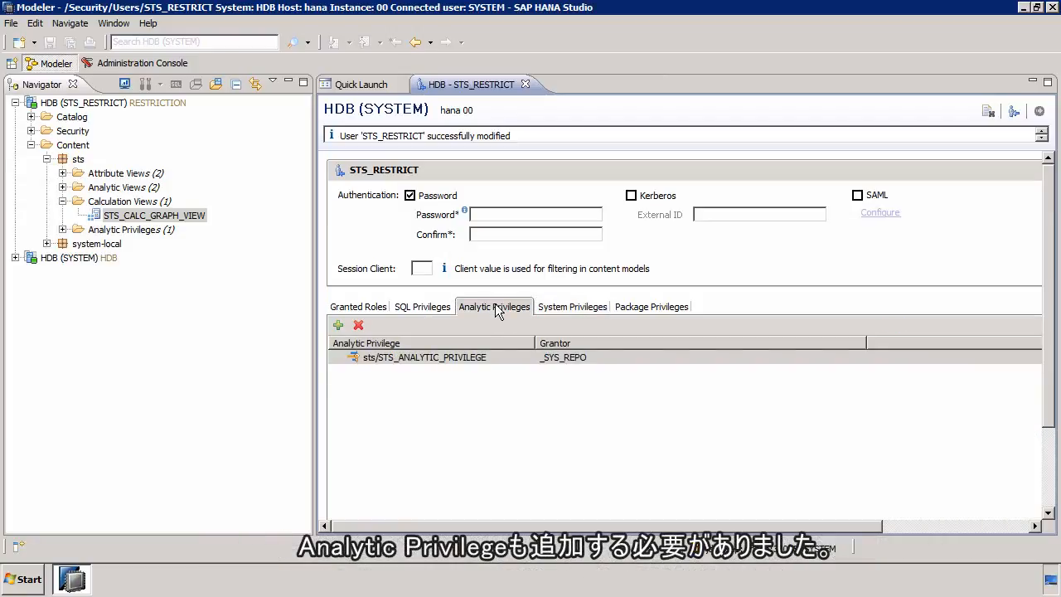
pyautogui.click(422, 306)
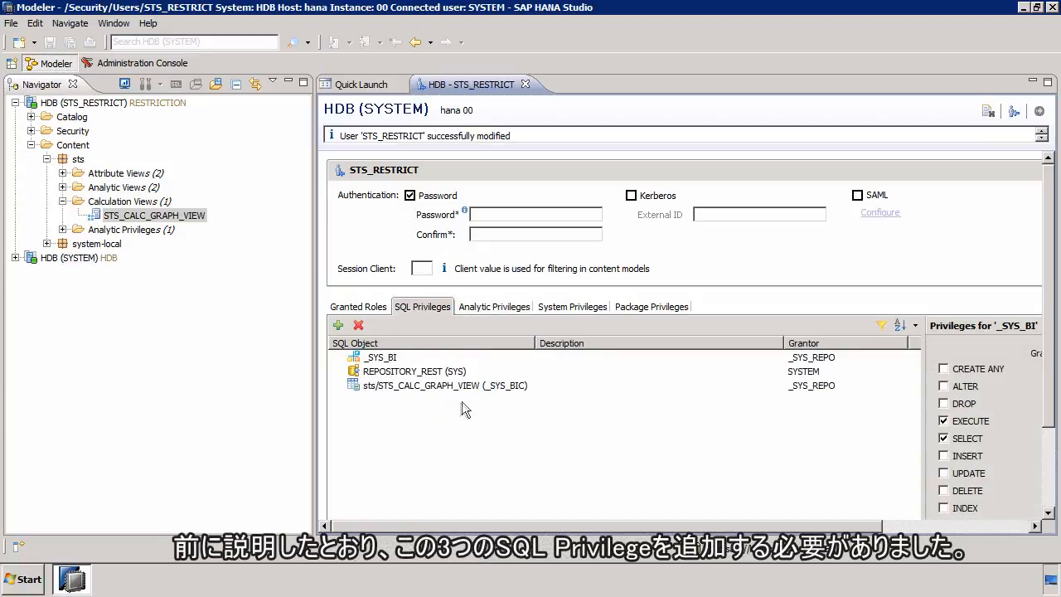
pyautogui.click(368, 306)
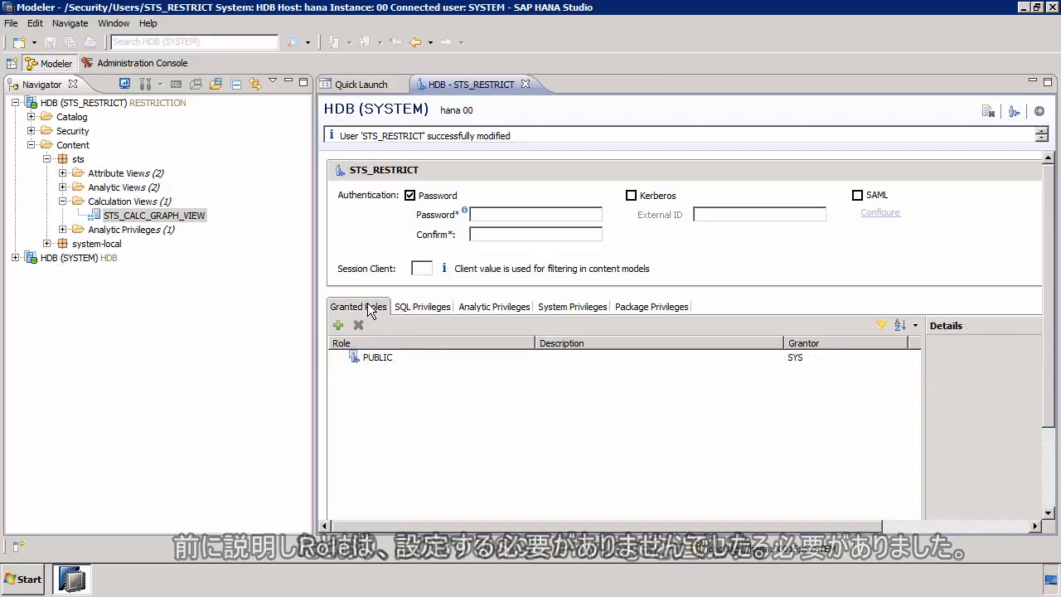
pyautogui.click(417, 307)
pyautogui.click(487, 307)
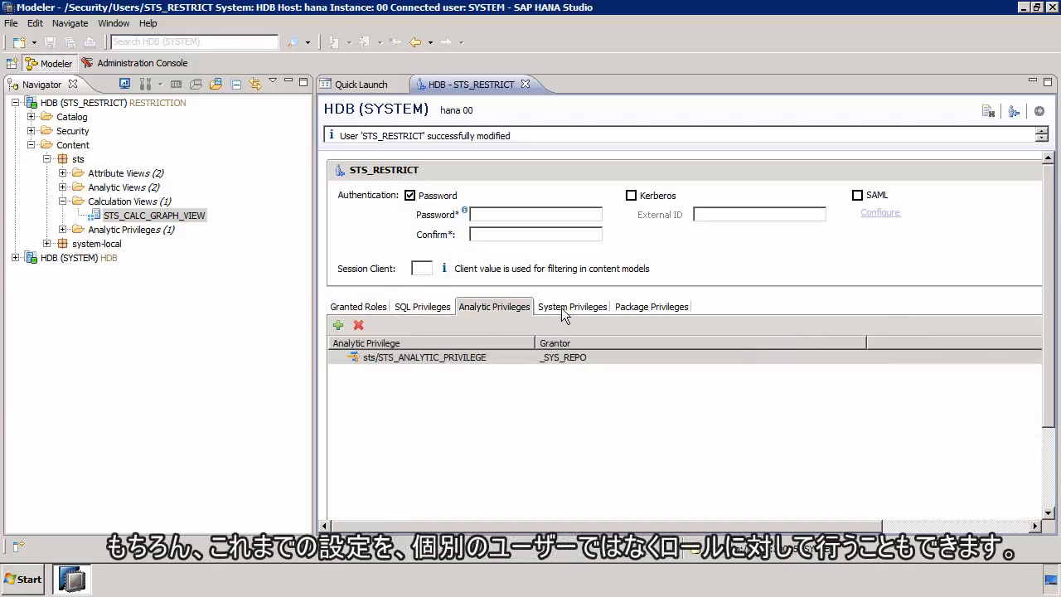
pyautogui.click(563, 307)
pyautogui.click(645, 305)
pyautogui.click(581, 305)
pyautogui.click(496, 305)
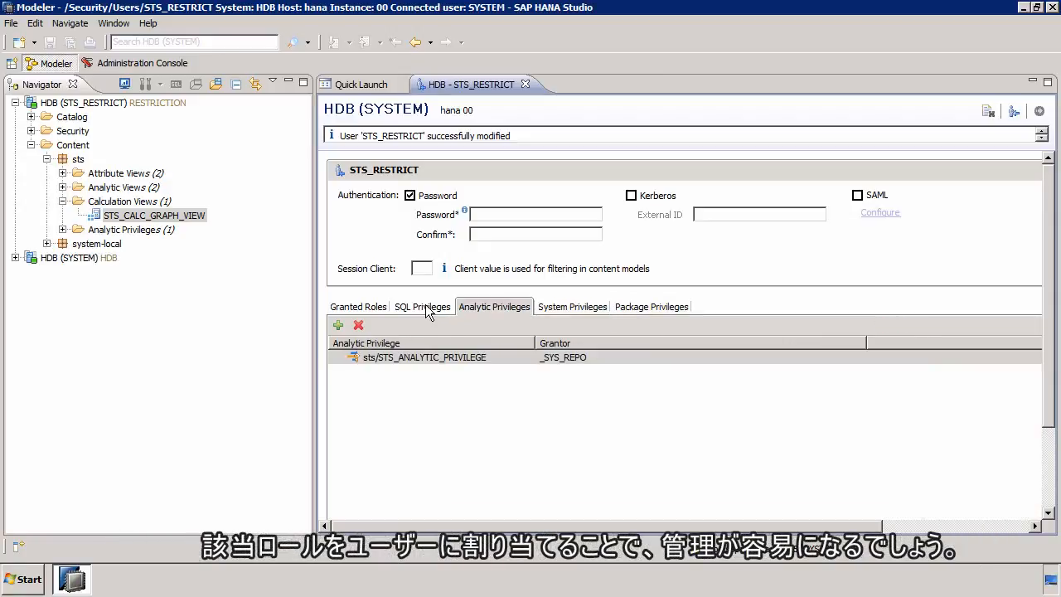
pyautogui.click(425, 309)
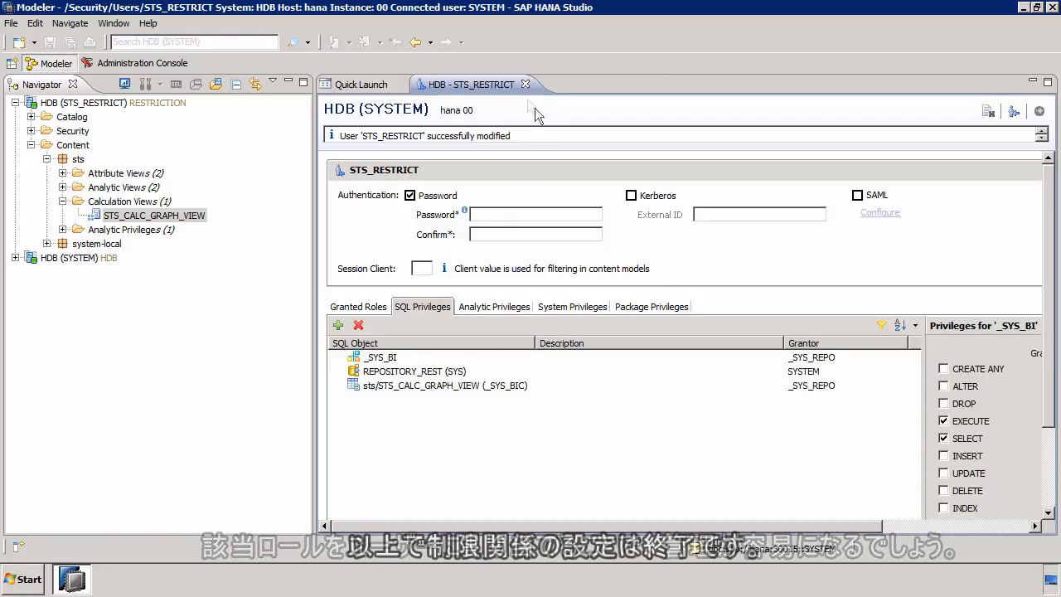
pyautogui.click(525, 83)
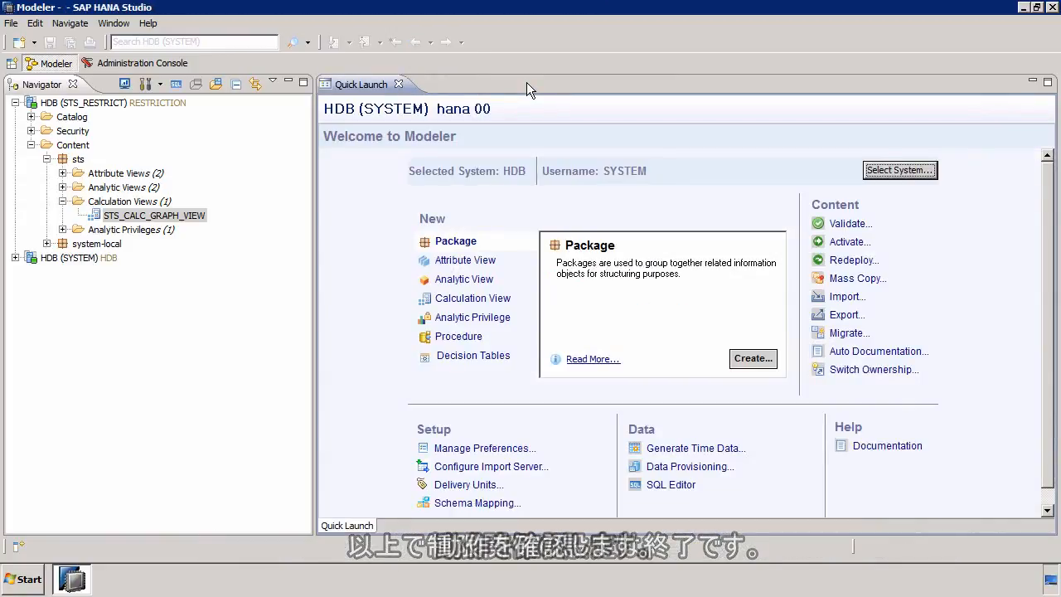
# Step: Preview the raw data of the calculation view STS_CALC_GRAPH_VIEW as STS_RESTRICT
pyautogui.rightClick(142, 215)
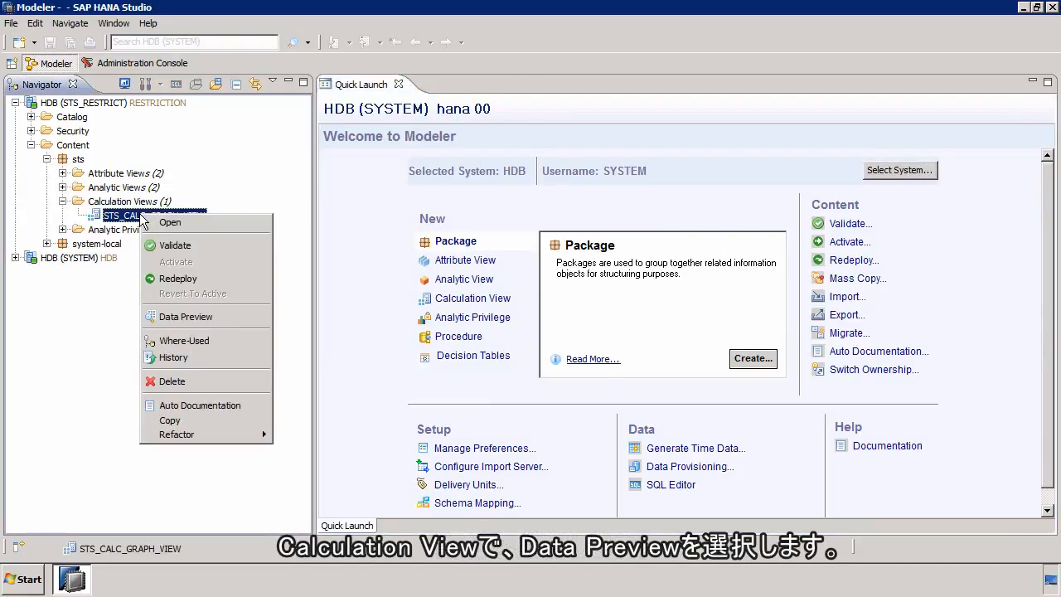
pyautogui.click(174, 313)
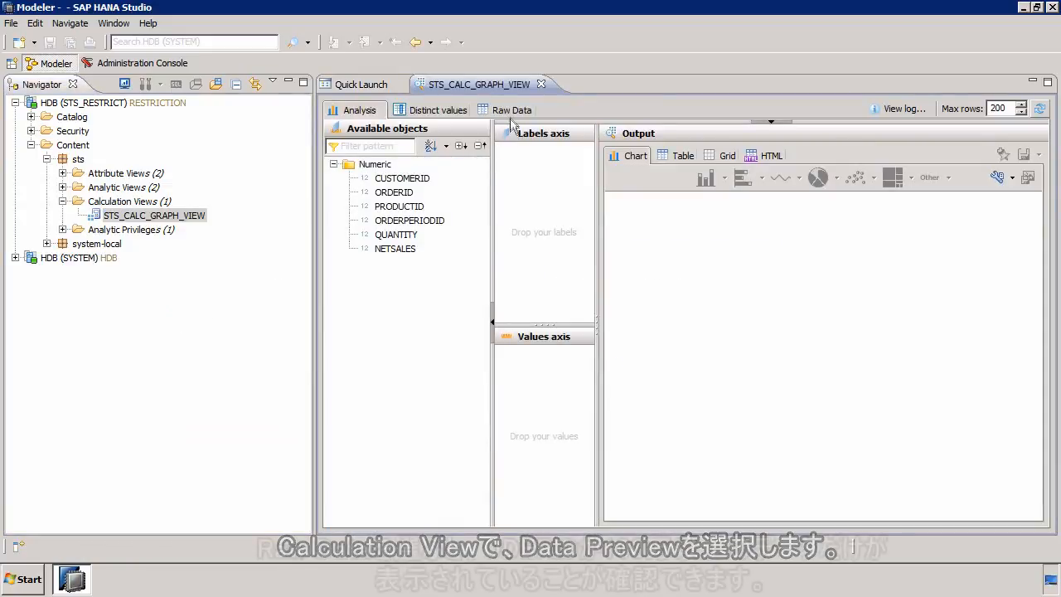
pyautogui.click(512, 111)
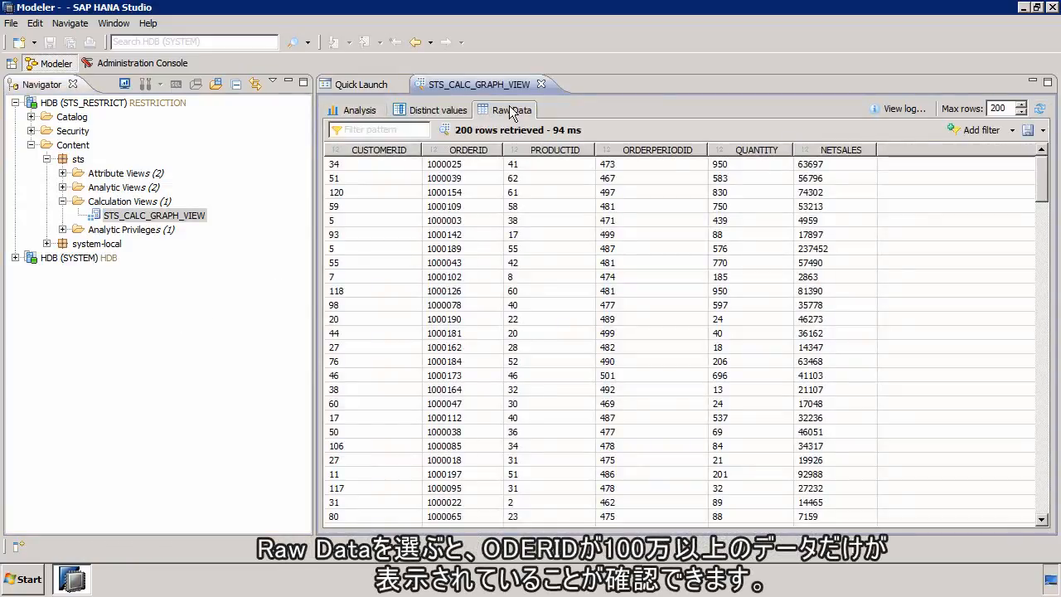
# Step: Sort the raw data by ORDERID in ascending and descending order to examine its lowest and highest values
pyautogui.click(470, 150)
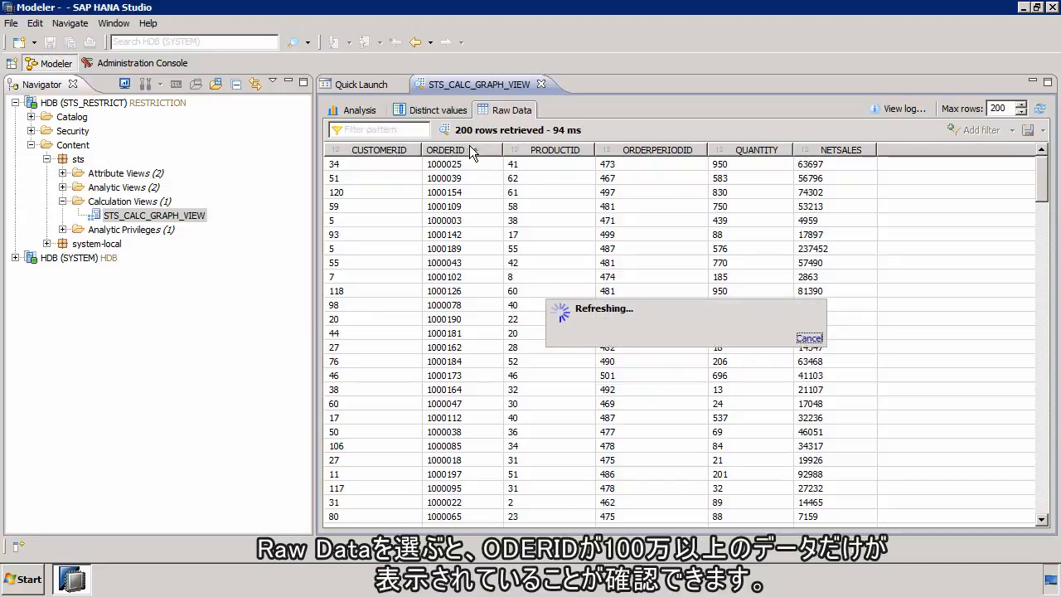
pyautogui.click(469, 150)
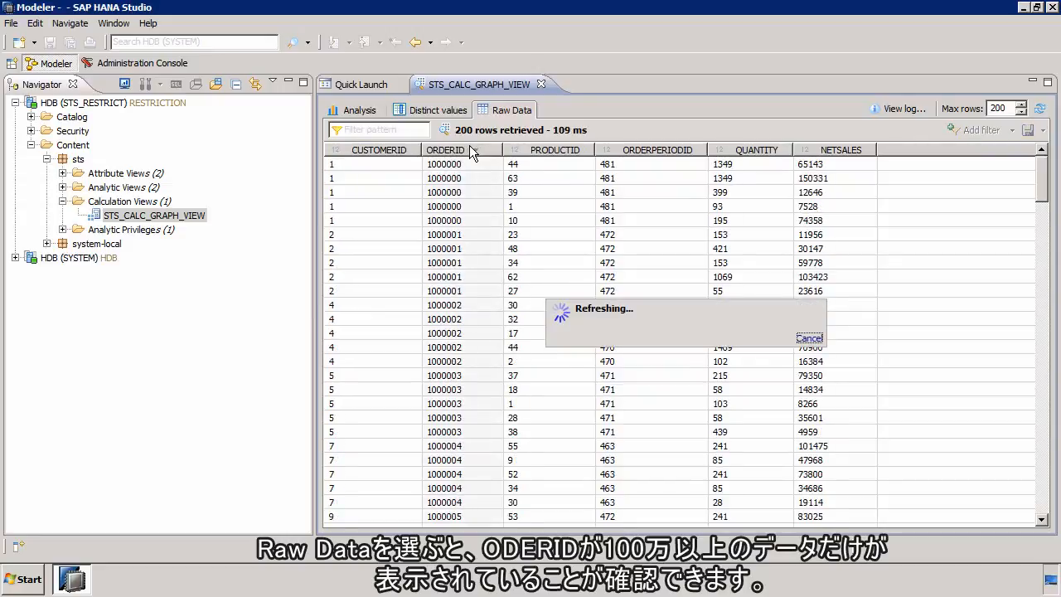
pyautogui.click(469, 150)
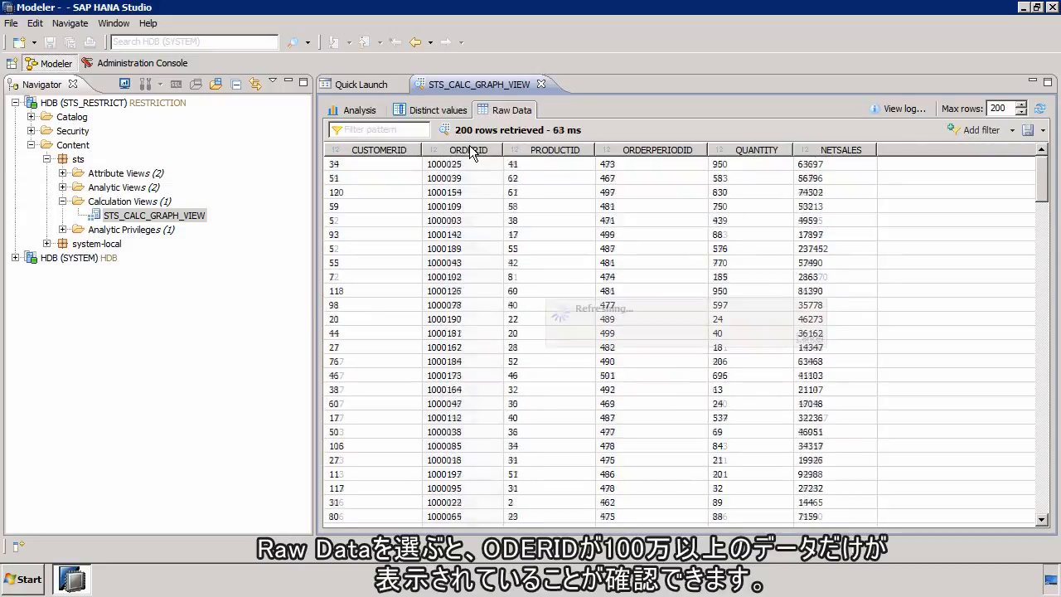
pyautogui.click(469, 150)
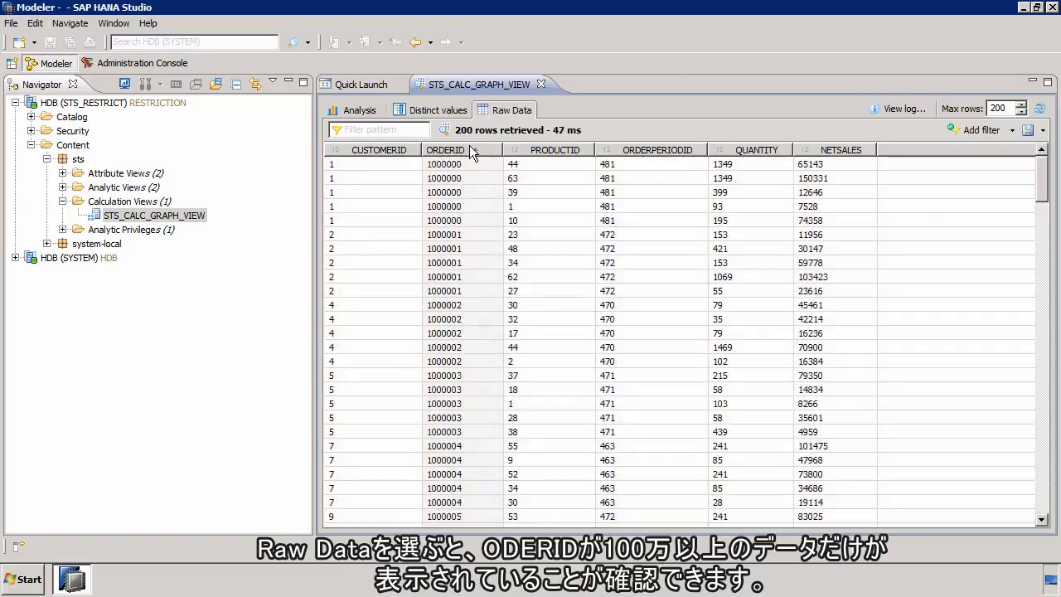
pyautogui.click(469, 150)
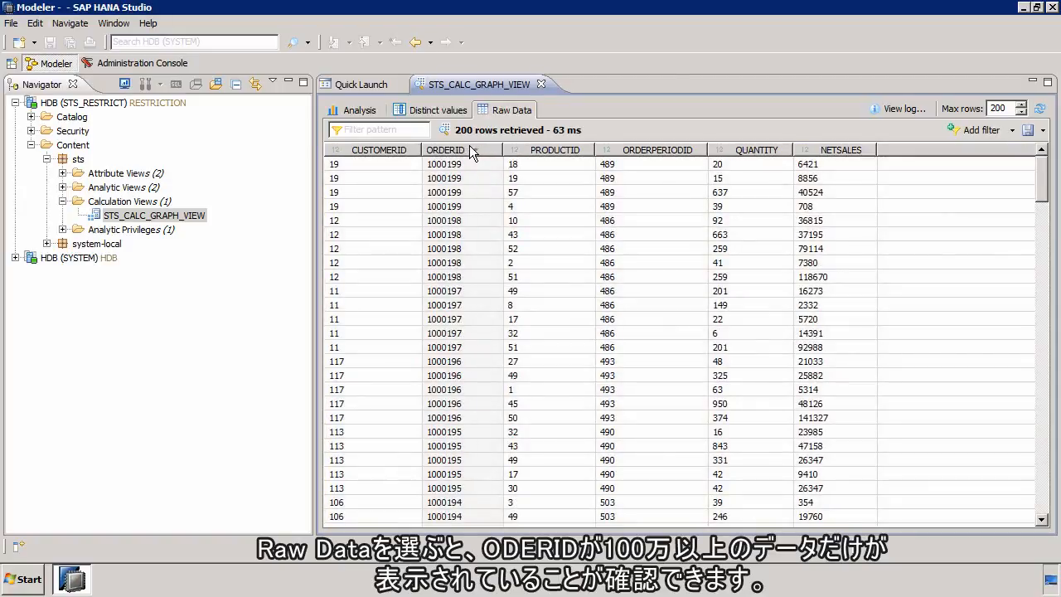